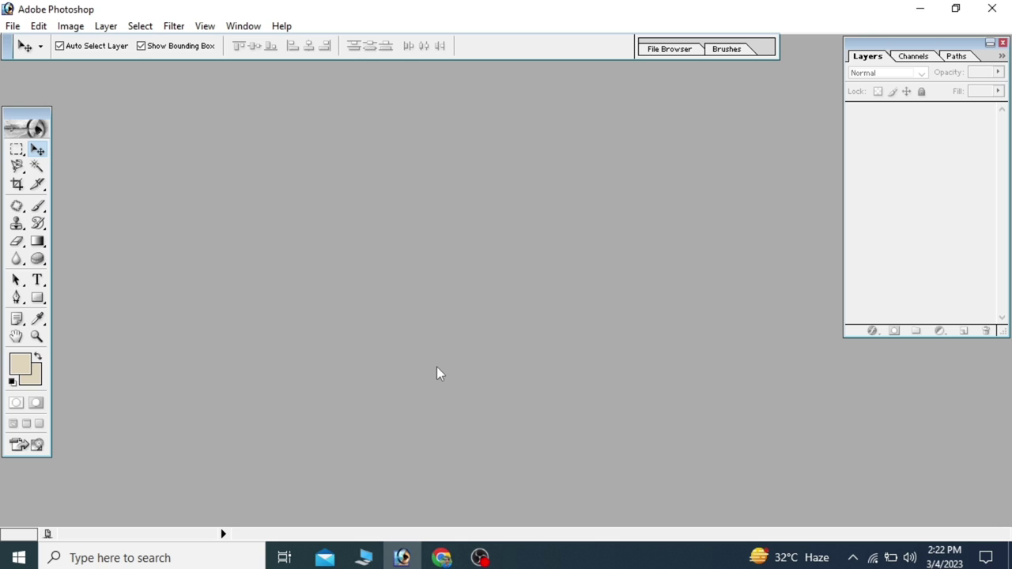
# Step: Try opening the password-protected EAadhaar PDF in Photoshop and dismiss the out-of-memory error
pyautogui.doubleClick(393, 246)
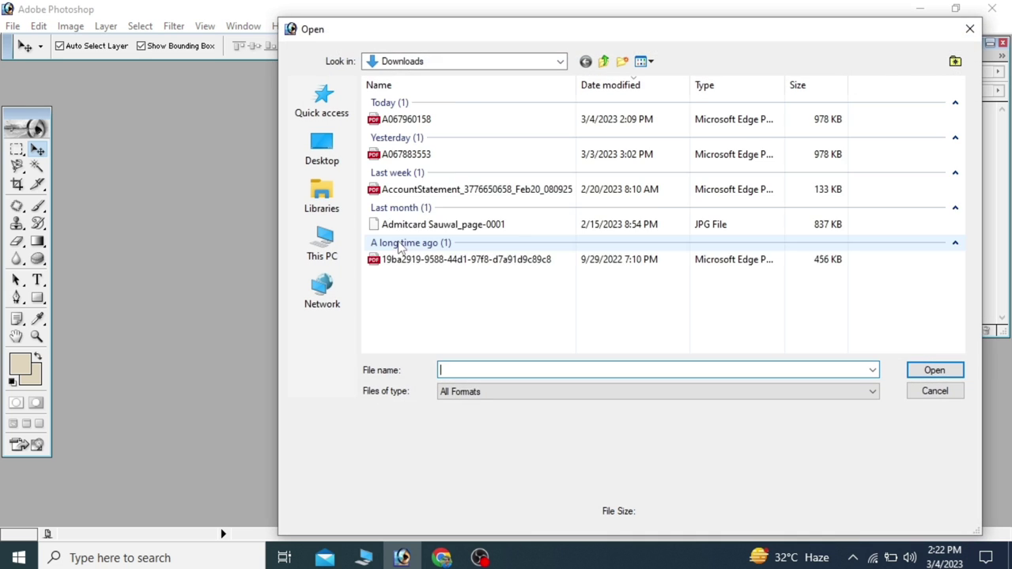
pyautogui.click(431, 154)
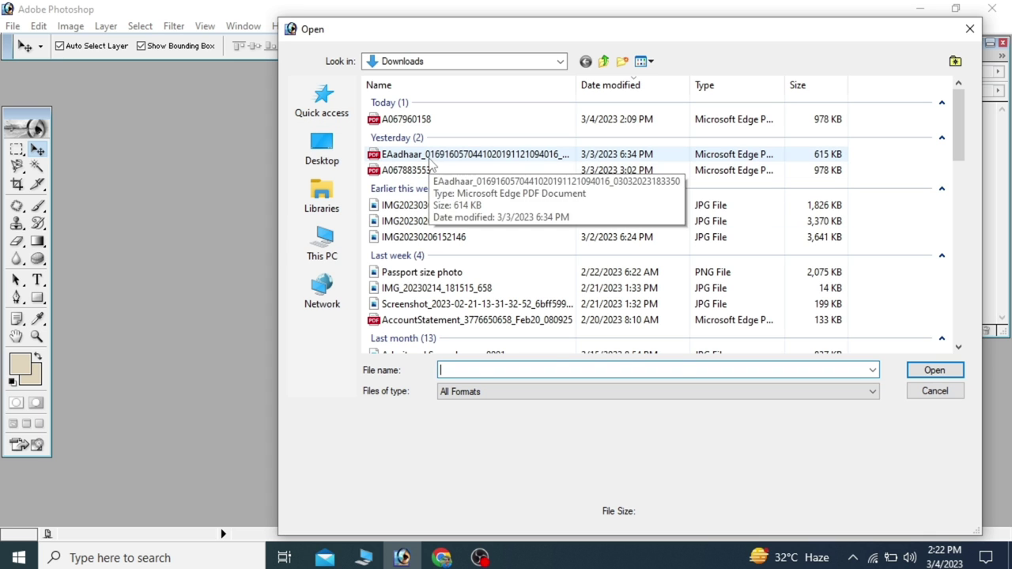
pyautogui.click(929, 371)
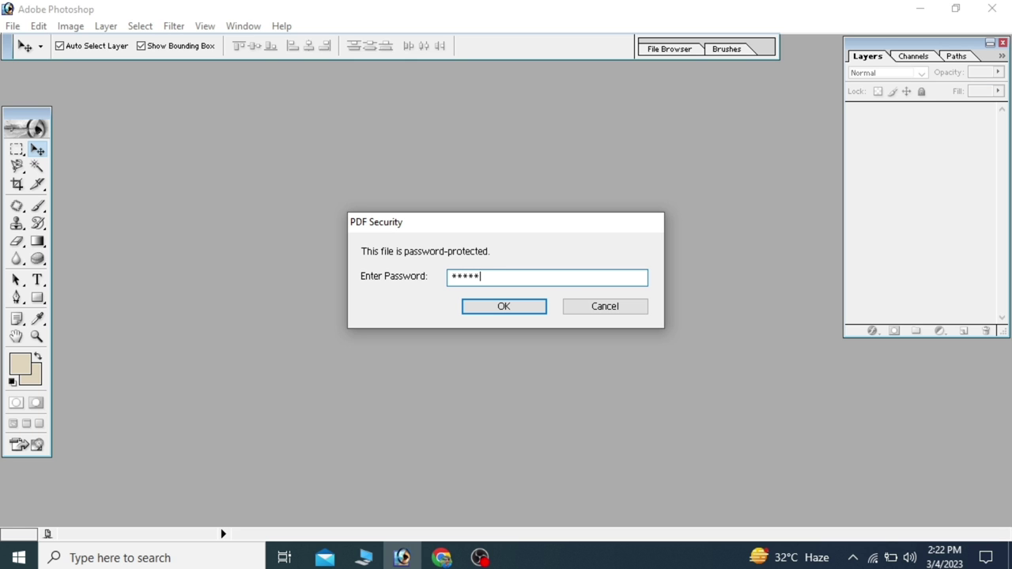
pyautogui.press('Return')
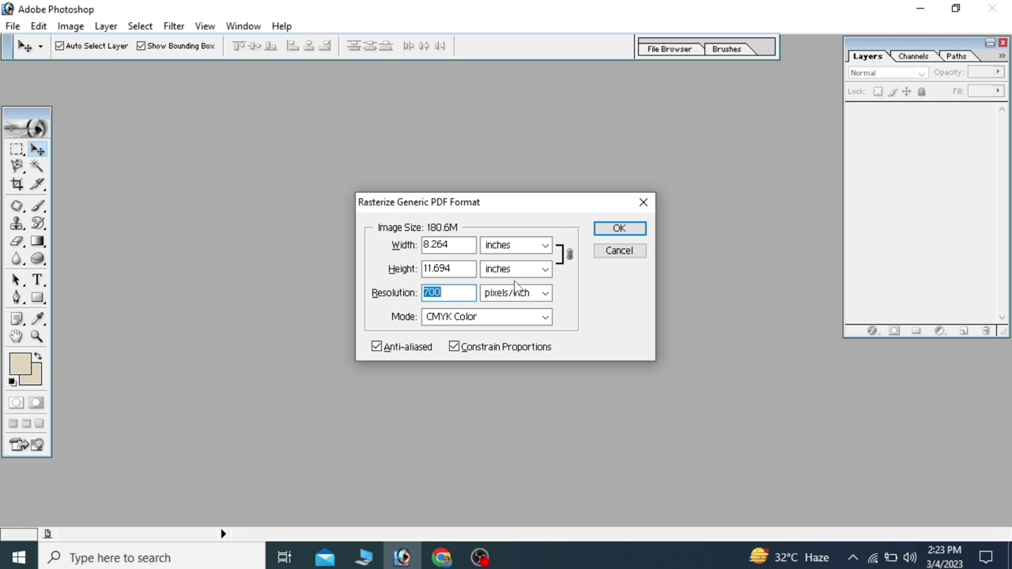
pyautogui.click(625, 231)
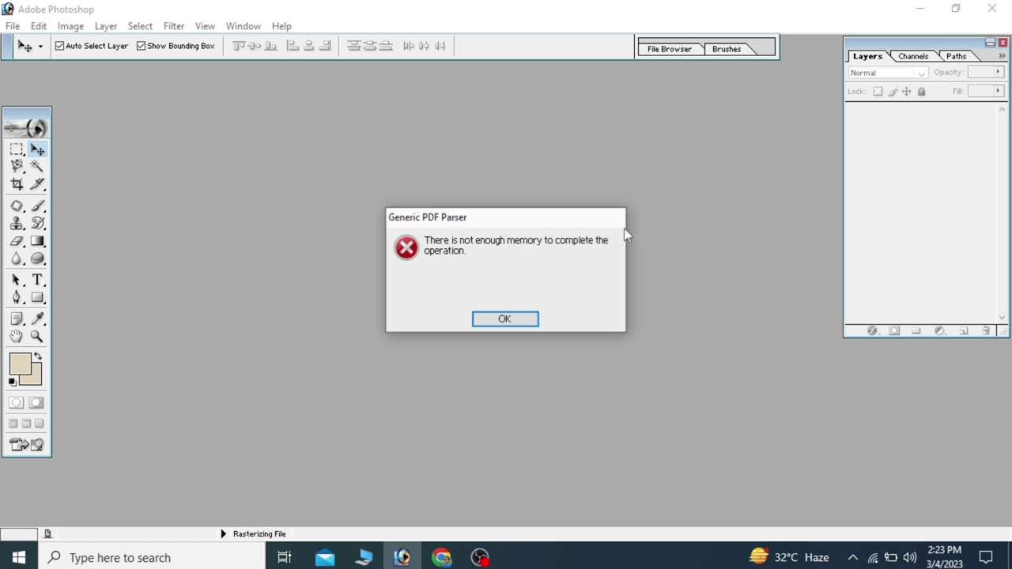
pyautogui.click(516, 319)
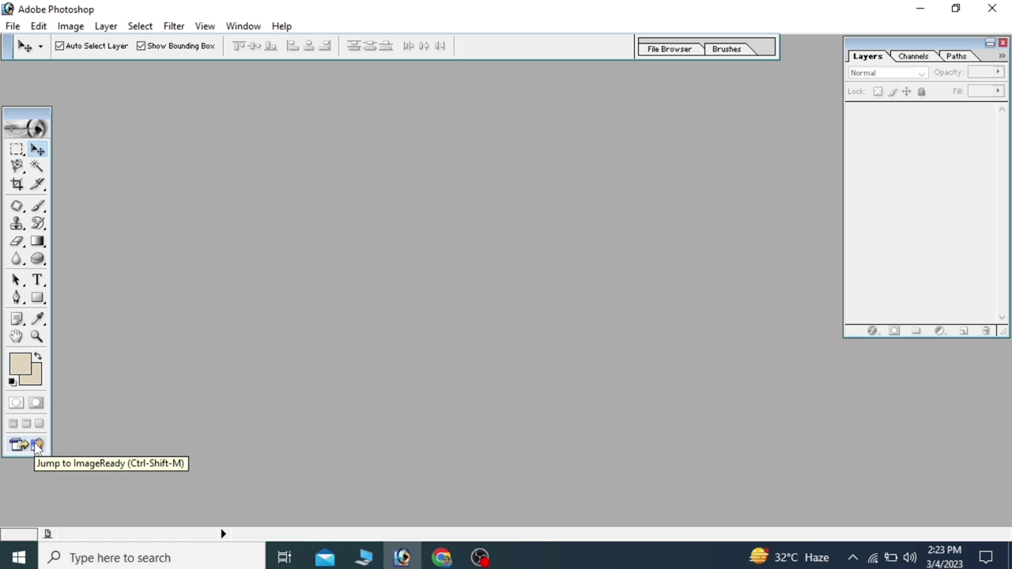
# Step: In ImageReady, open the EAadhaar PDF with its password, rasterized 1800 pixels wide
pyautogui.click(37, 448)
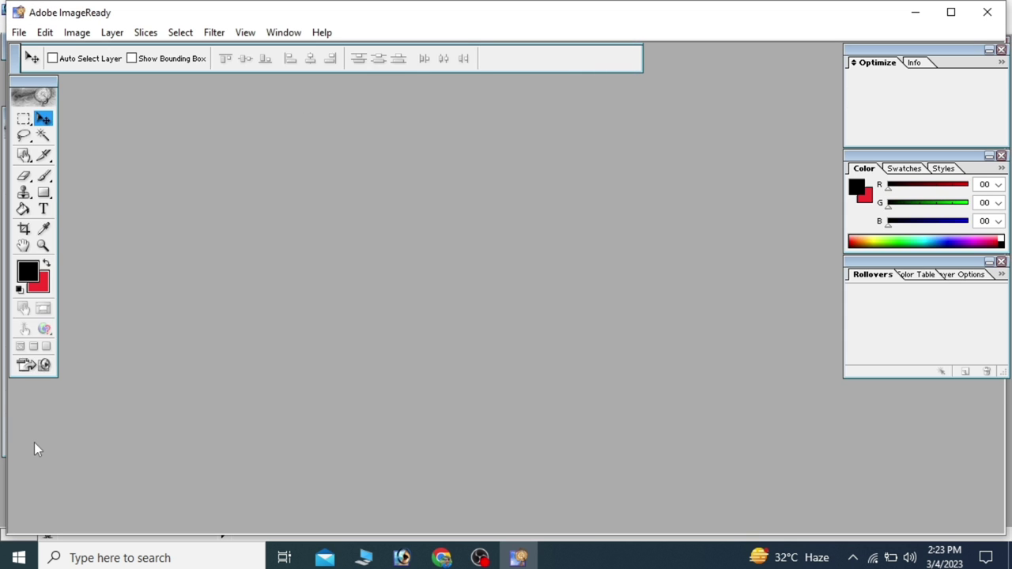
pyautogui.doubleClick(417, 320)
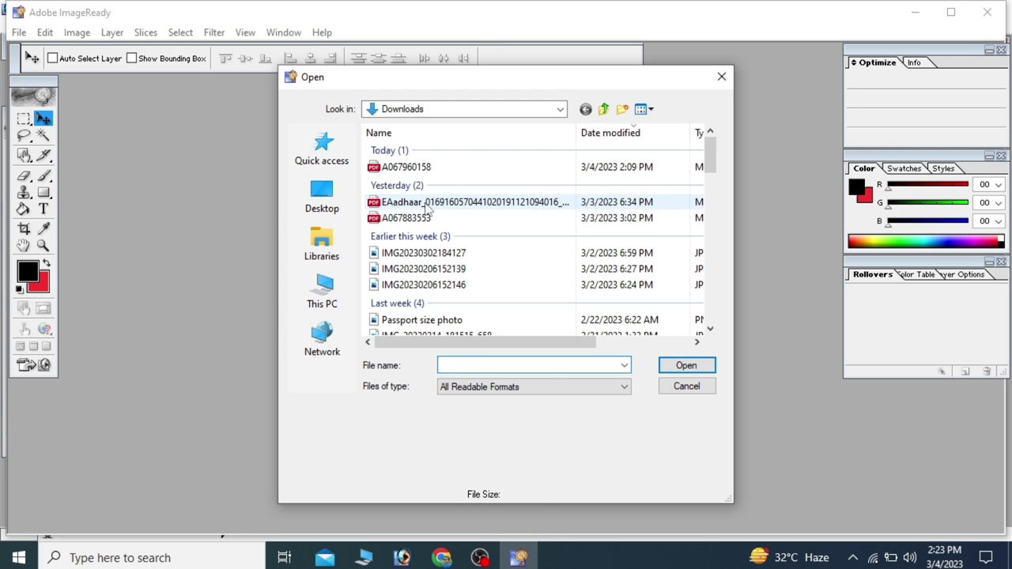
pyautogui.click(430, 203)
pyautogui.click(684, 365)
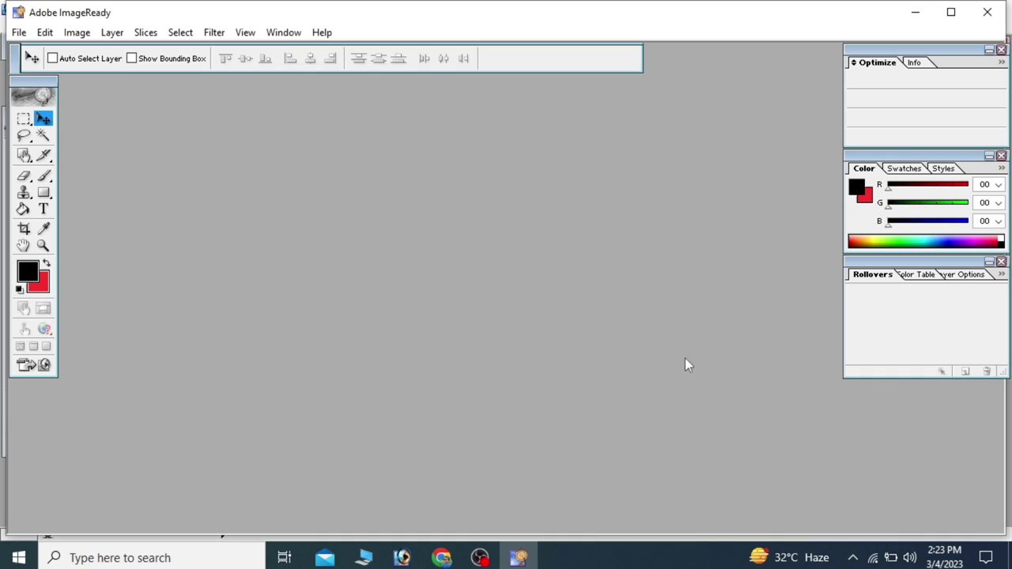
pyautogui.write('*')
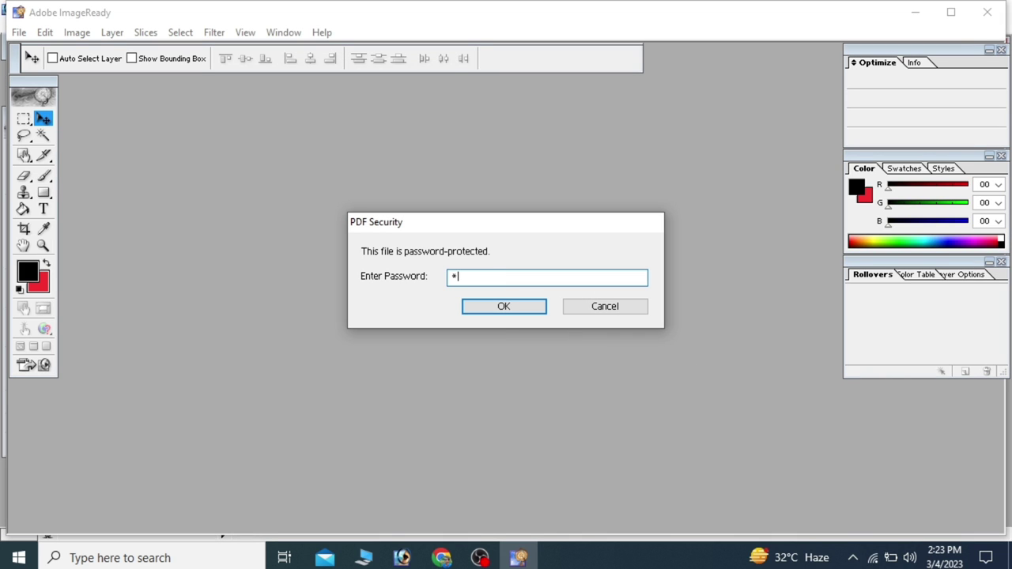
pyautogui.write('**')
pyautogui.write('*')
pyautogui.click(515, 308)
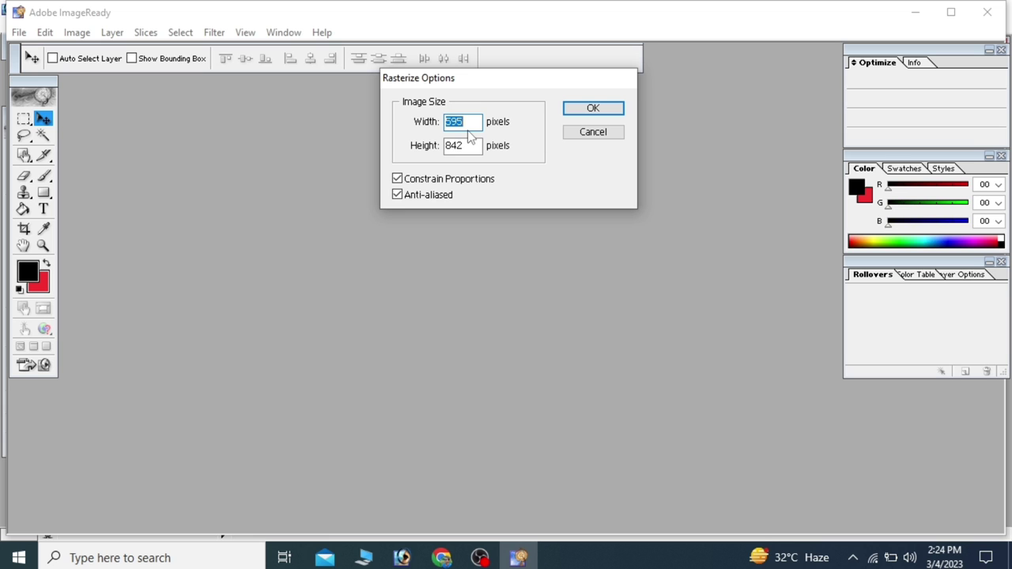
pyautogui.write('1800')
pyautogui.press('Return')
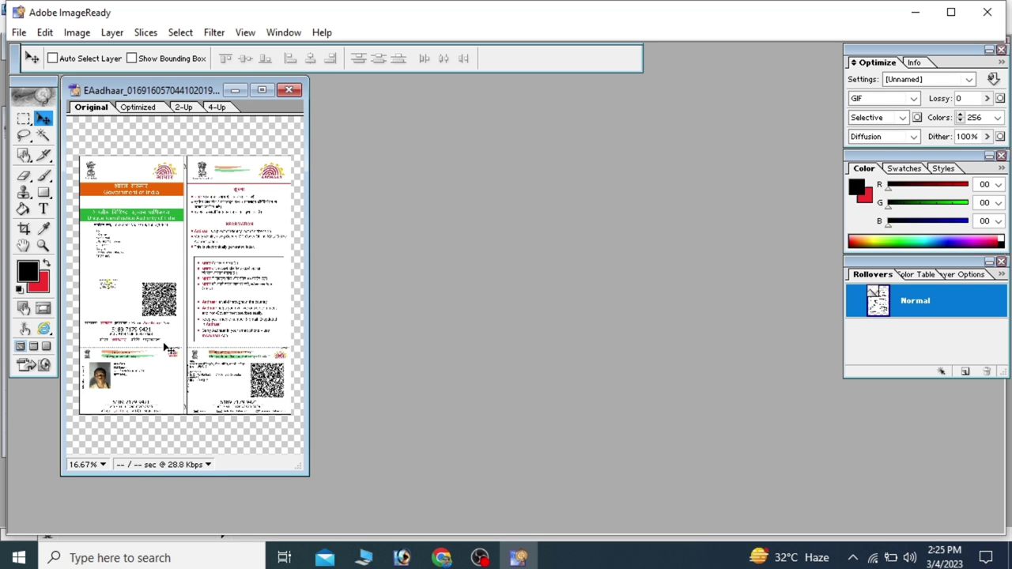
# Step: Send the EAadhaar image to Photoshop and duplicate it as a second document beside the original
pyautogui.click(43, 366)
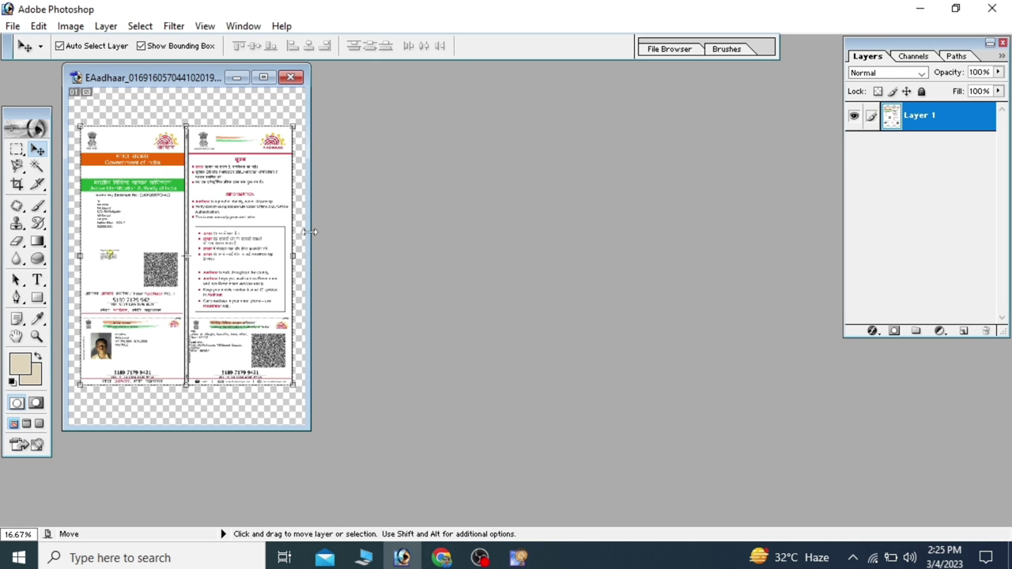
pyautogui.rightClick(194, 77)
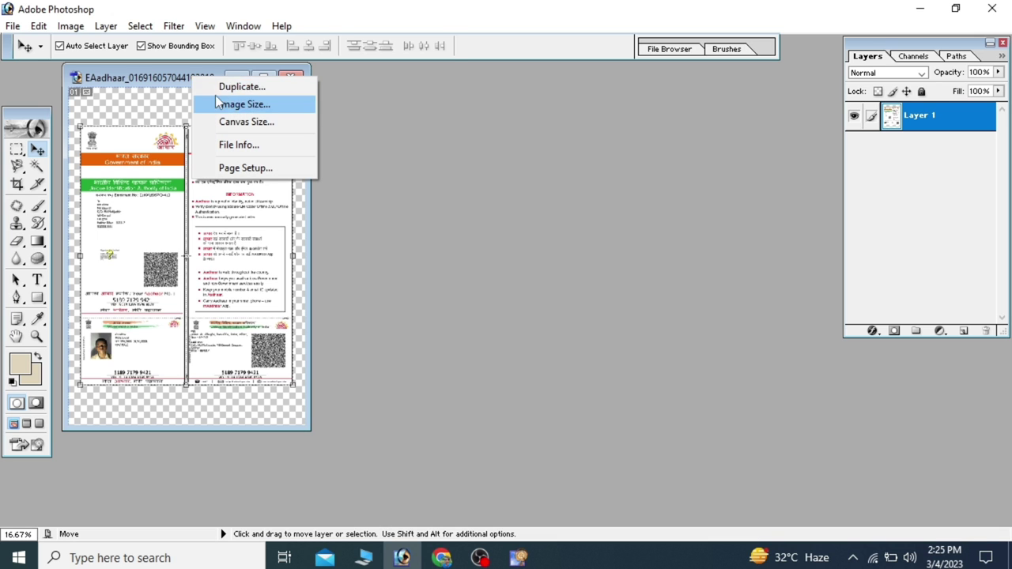
pyautogui.click(239, 89)
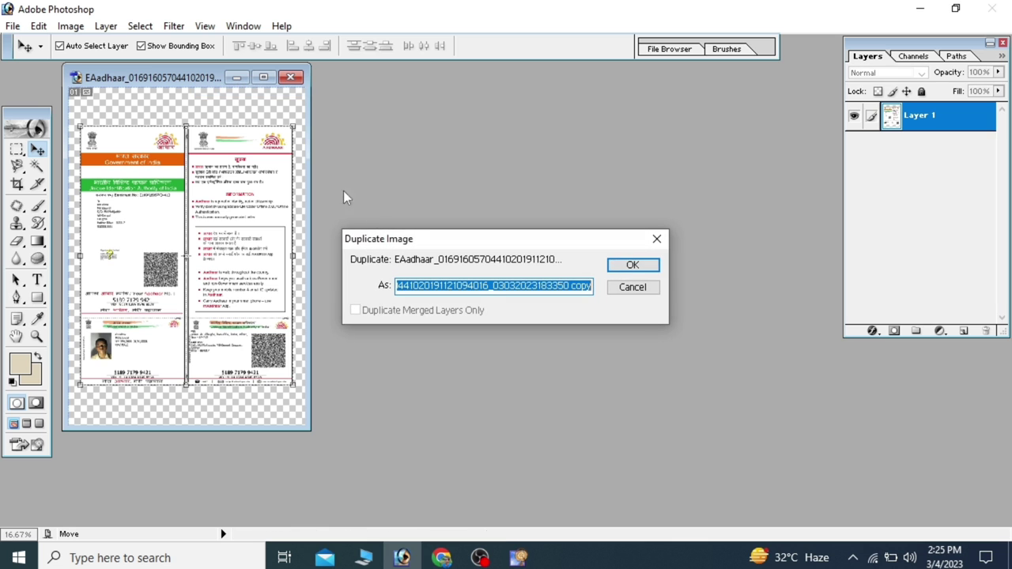
pyautogui.click(632, 265)
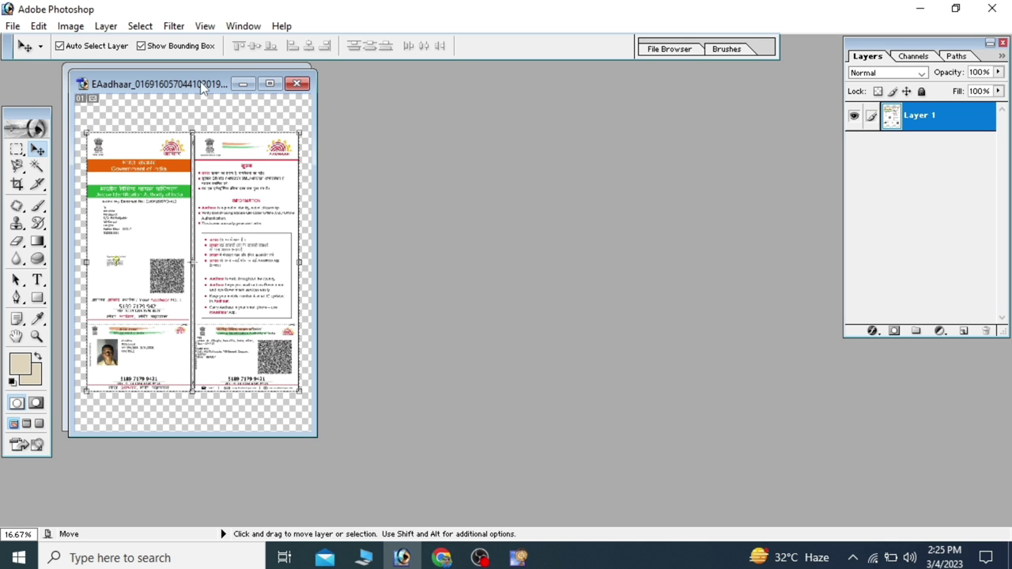
pyautogui.moveTo(202, 87); pyautogui.dragTo(157, 189)
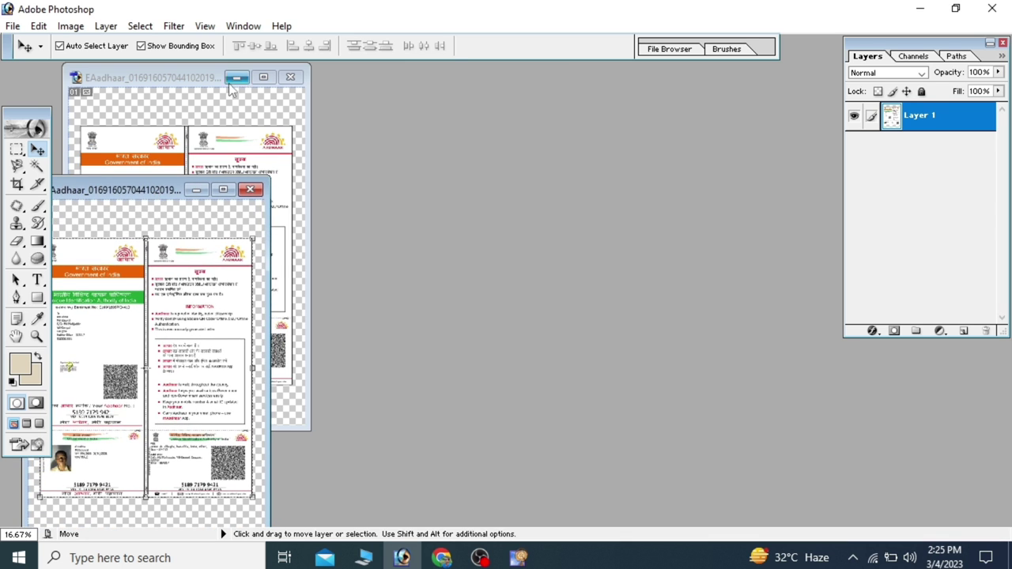
pyautogui.click(223, 77)
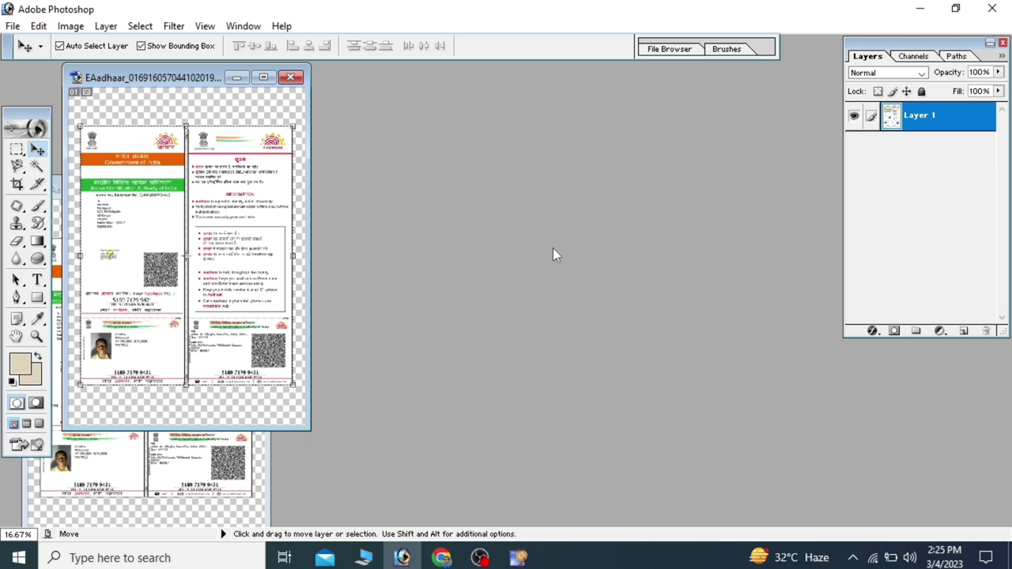
# Step: Create Untitled-1, a white A4 page at 300 pixels/inch, placed beside the Aadhaar image
pyautogui.hotkey('ctrl', 'n')
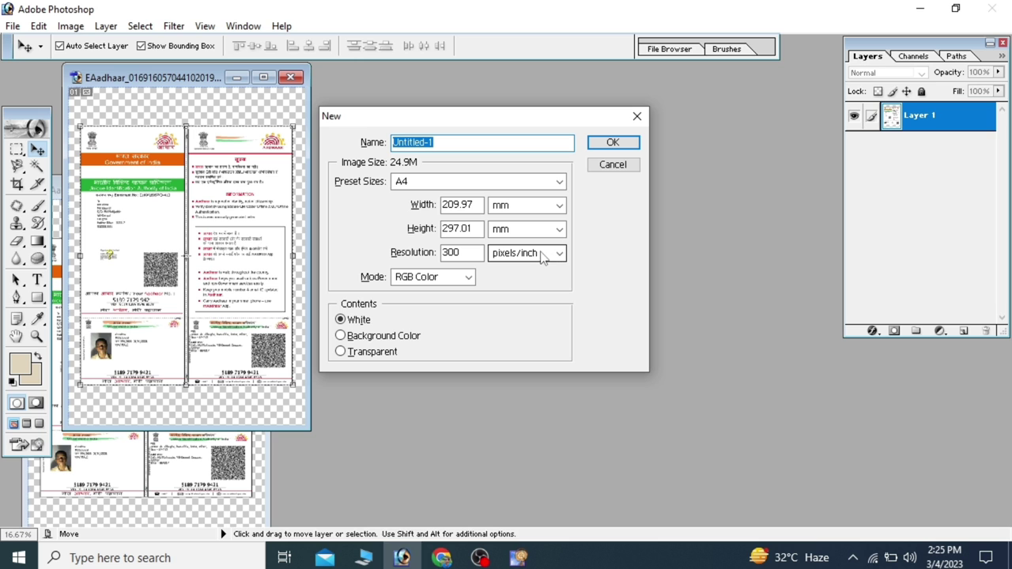
pyautogui.click(501, 183)
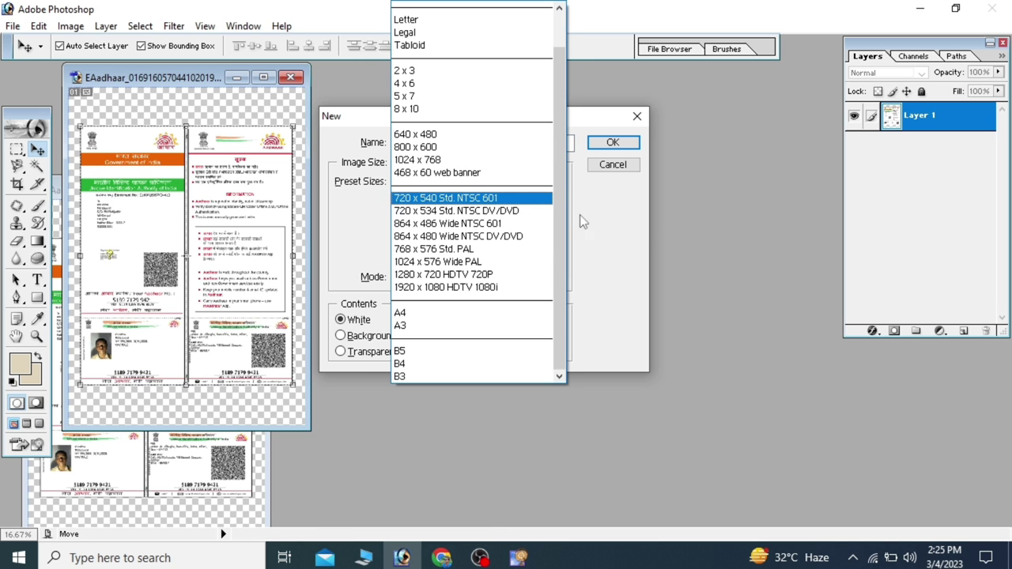
pyautogui.click(651, 269)
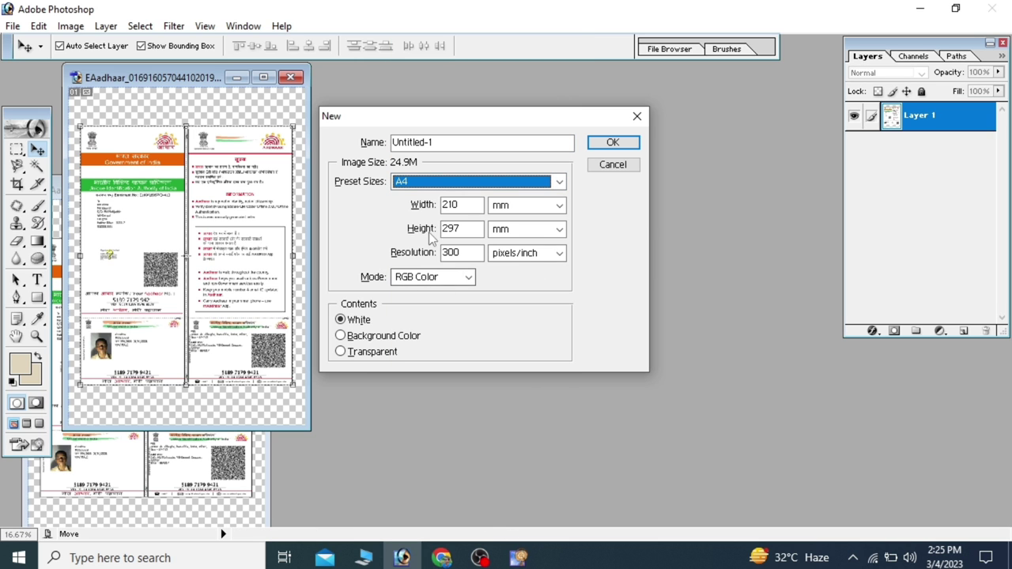
pyautogui.click(612, 142)
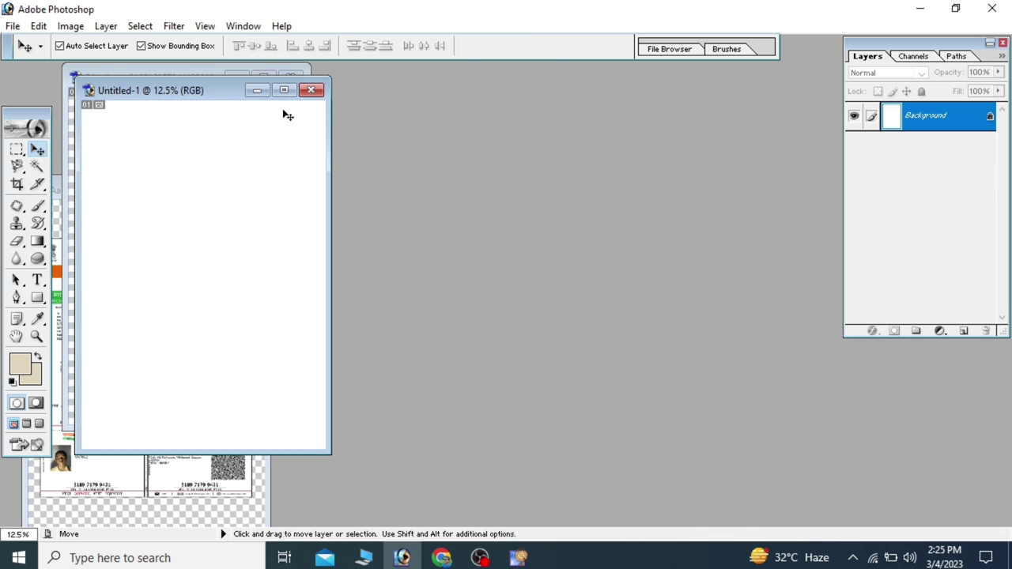
pyautogui.moveTo(203, 93); pyautogui.dragTo(536, 101)
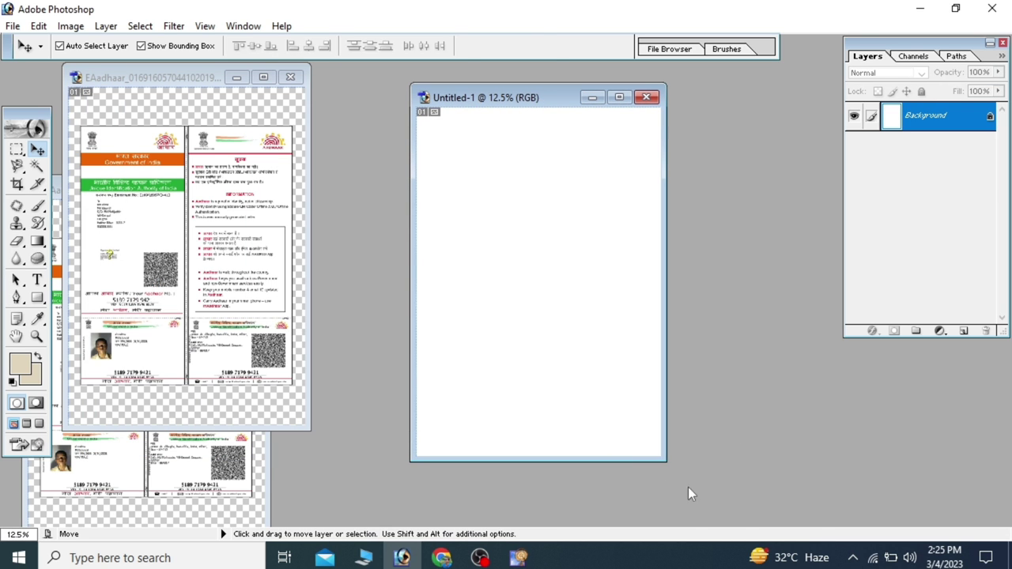
pyautogui.moveTo(669, 465); pyautogui.dragTo(749, 496)
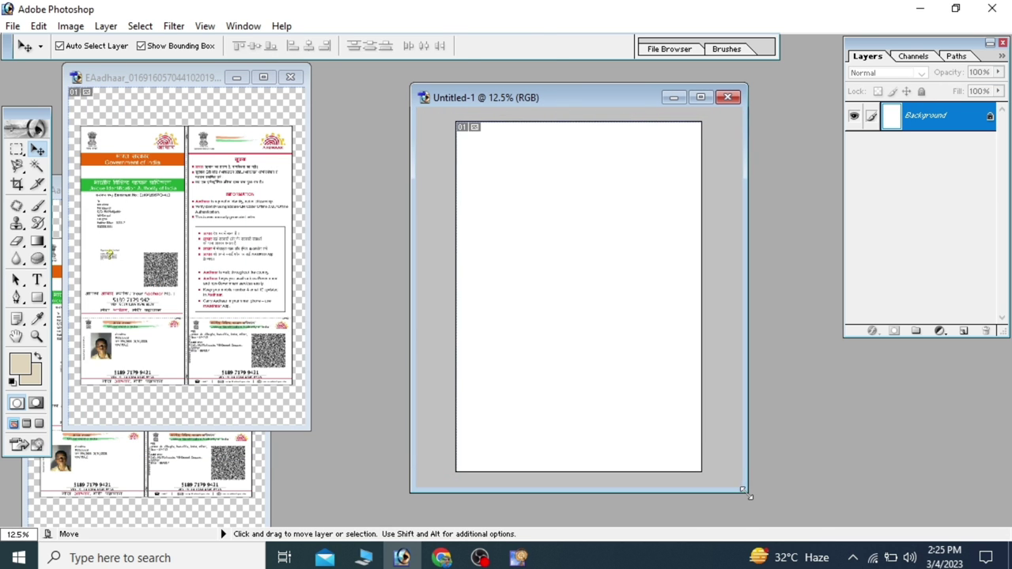
pyautogui.click(243, 190)
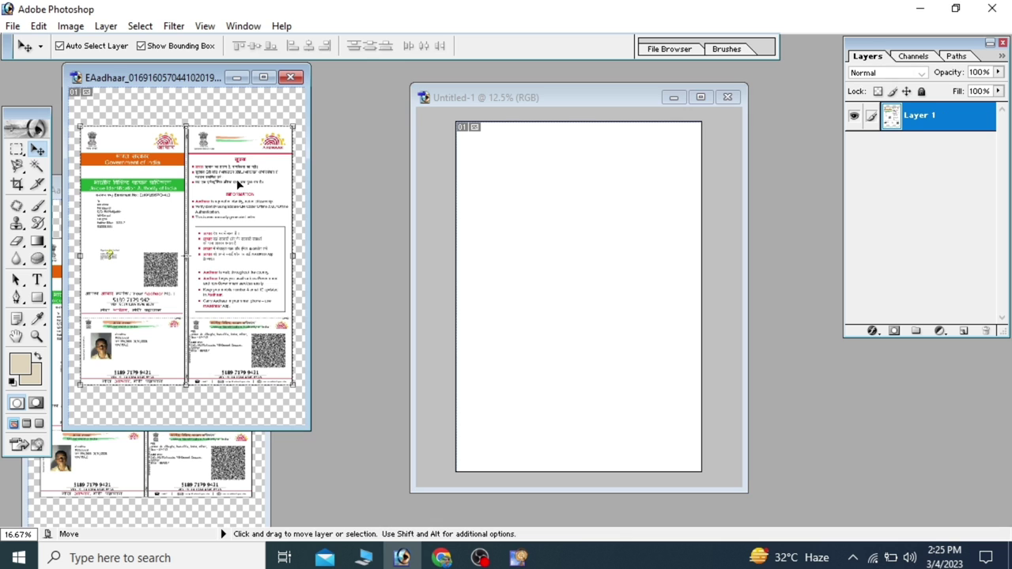
# Step: Crop the EAadhaar image to the lower card front showing the photo and Aadhaar number
pyautogui.click(265, 79)
pyautogui.click(36, 336)
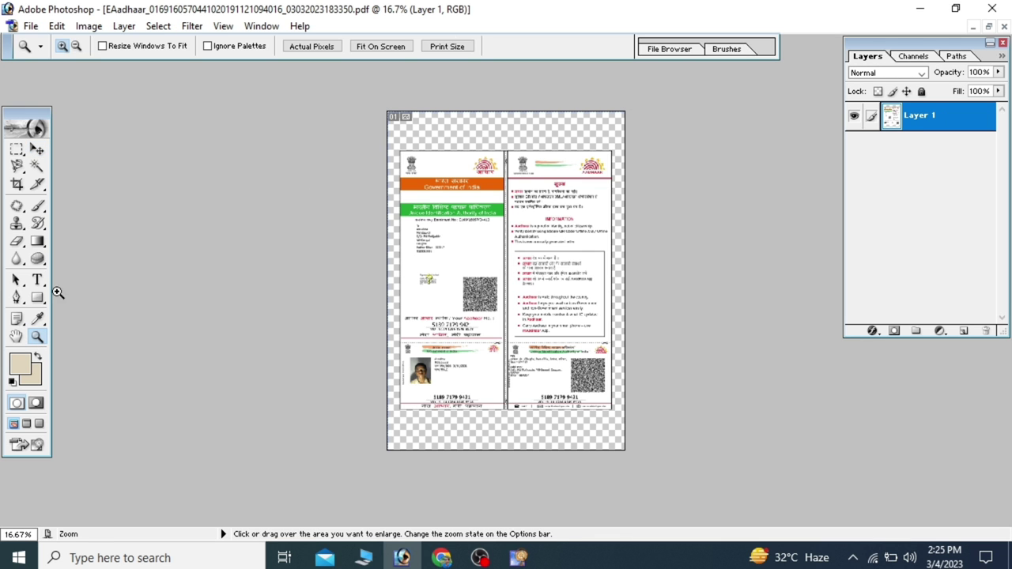
pyautogui.click(473, 313)
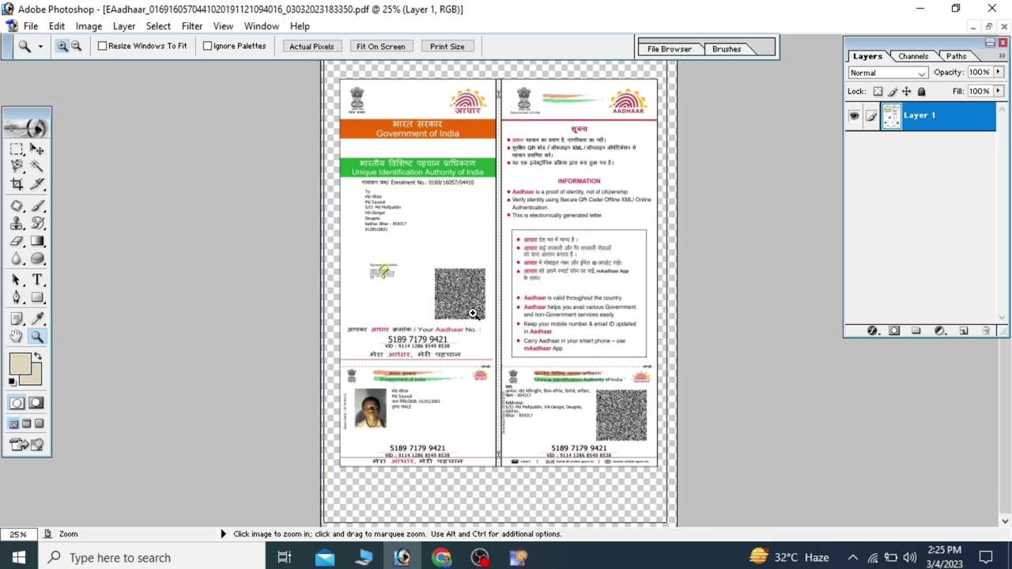
pyautogui.click(472, 314)
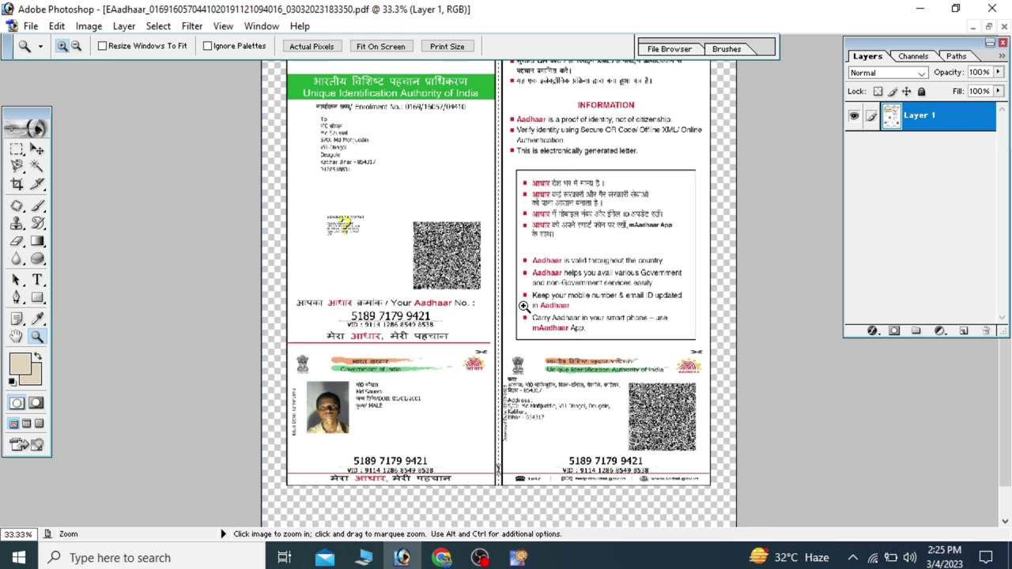
pyautogui.click(988, 28)
pyautogui.moveTo(305, 445); pyautogui.dragTo(424, 523)
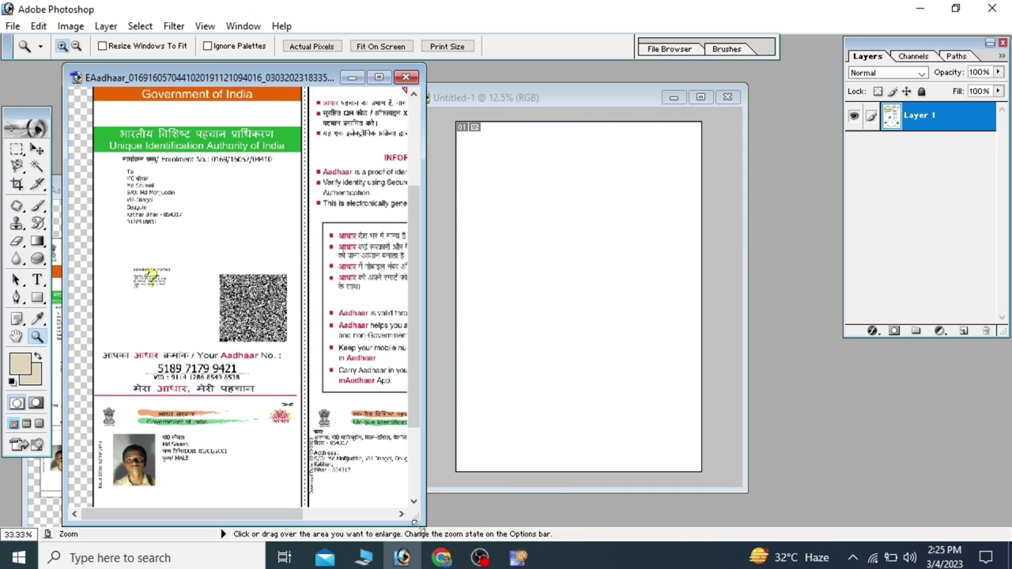
pyautogui.scroll(-2, 417, 290)
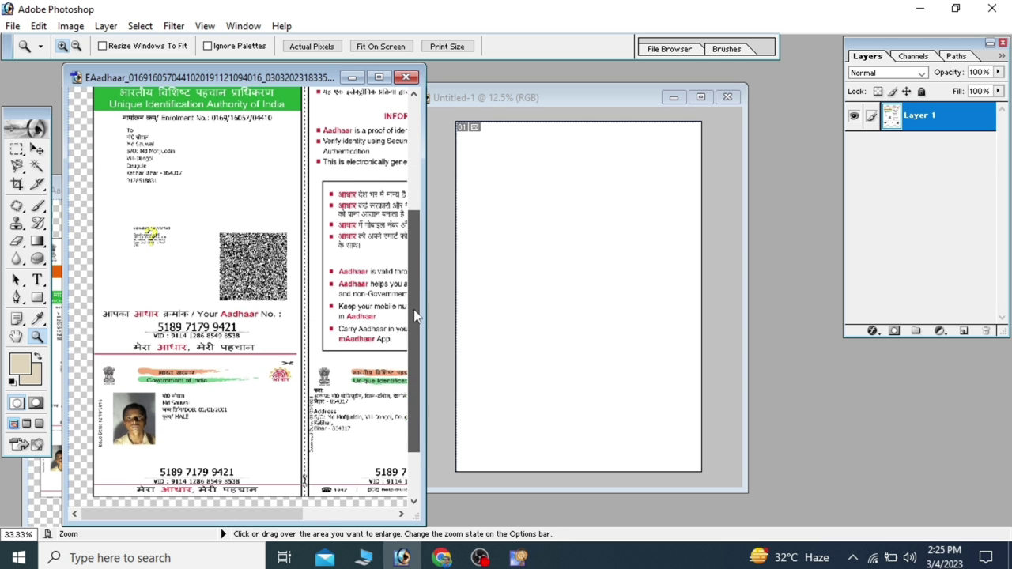
pyautogui.click(44, 155)
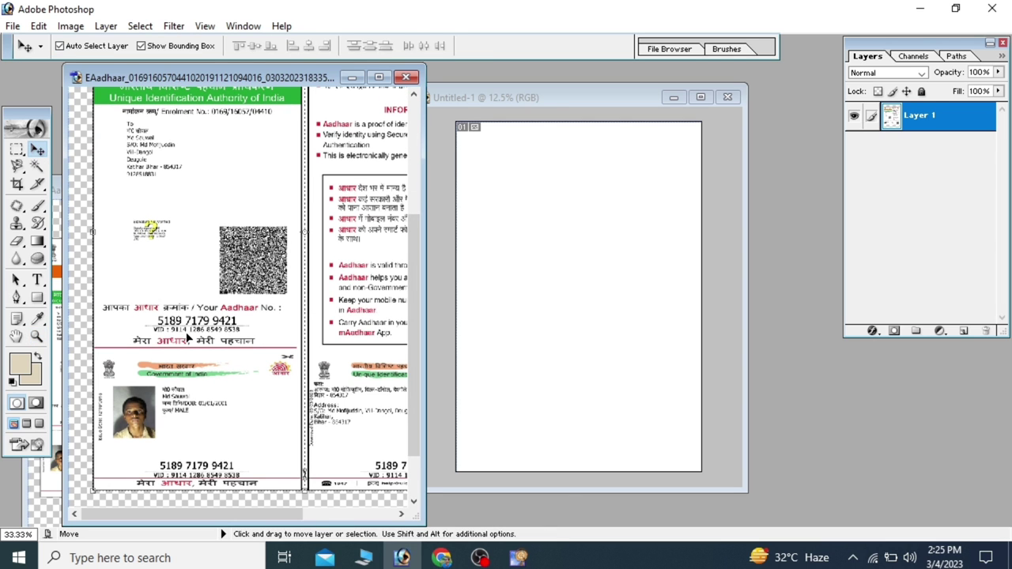
pyautogui.click(16, 183)
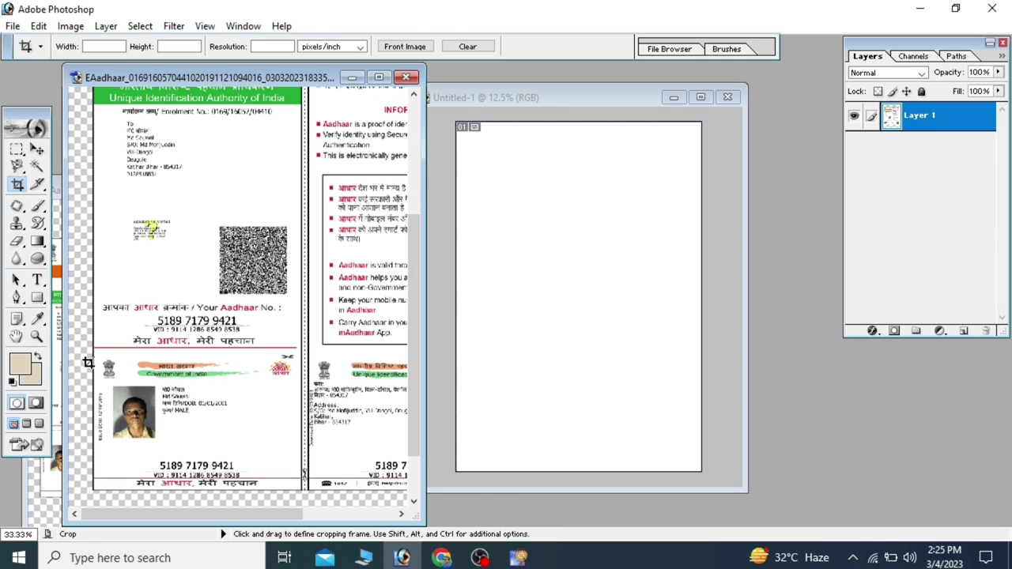
pyautogui.moveTo(101, 348); pyautogui.dragTo(301, 487)
pyautogui.moveTo(301, 487); pyautogui.dragTo(302, 492)
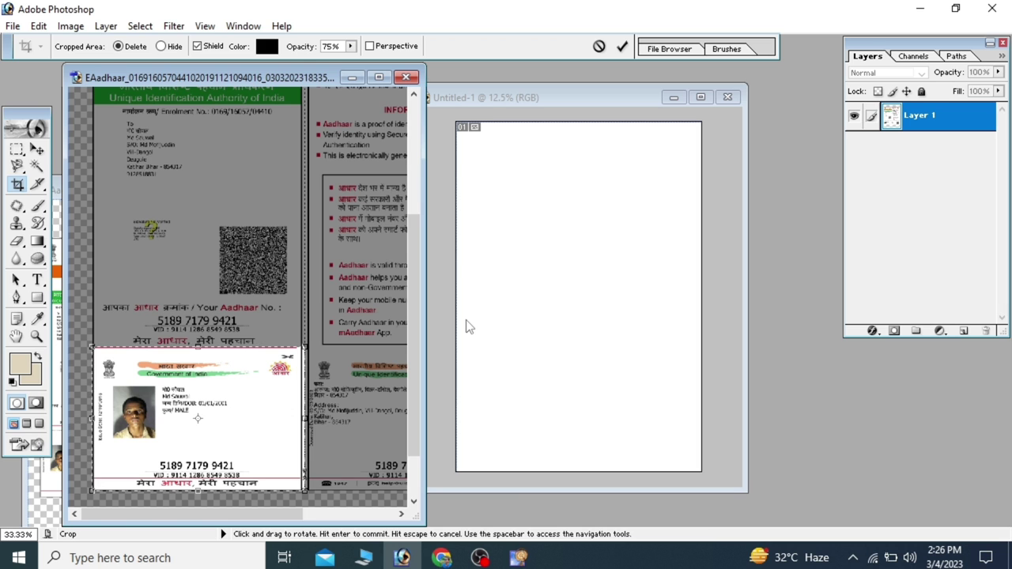
pyautogui.click(622, 49)
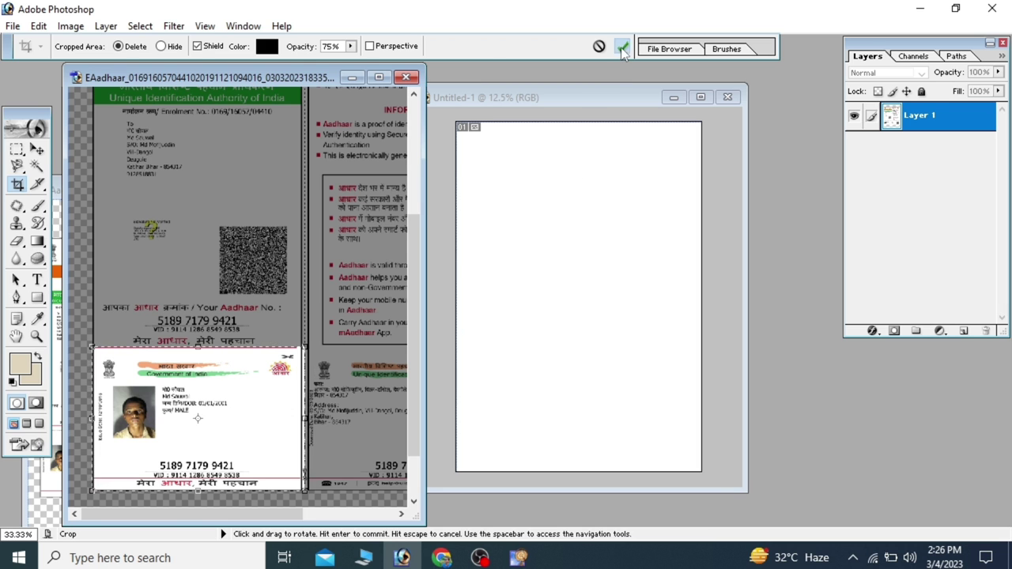
# Step: Resize the cropped card front to 1100 pixels wide and drag it onto Untitled-1 as Layer 1
pyautogui.click(38, 149)
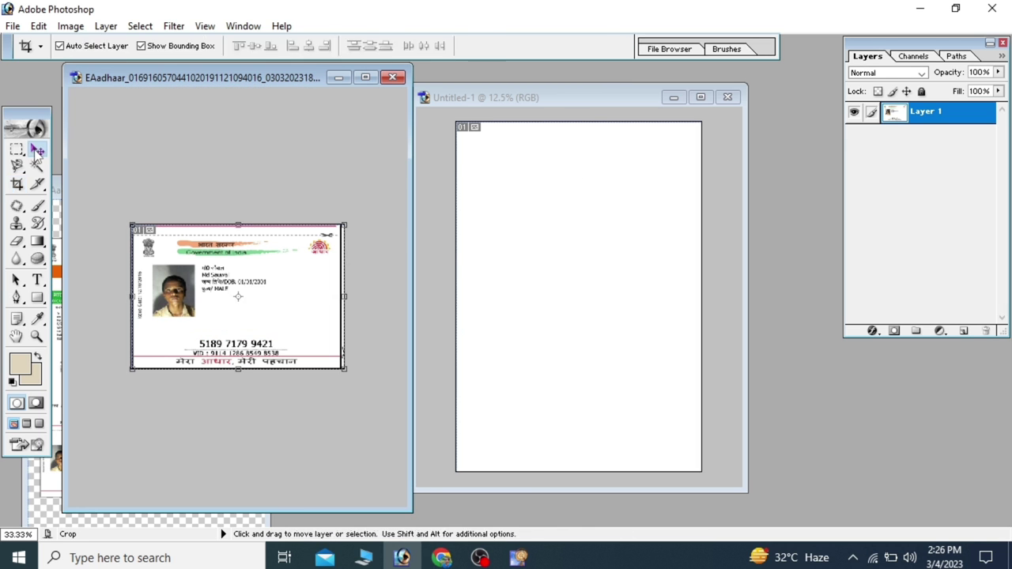
pyautogui.rightClick(194, 76)
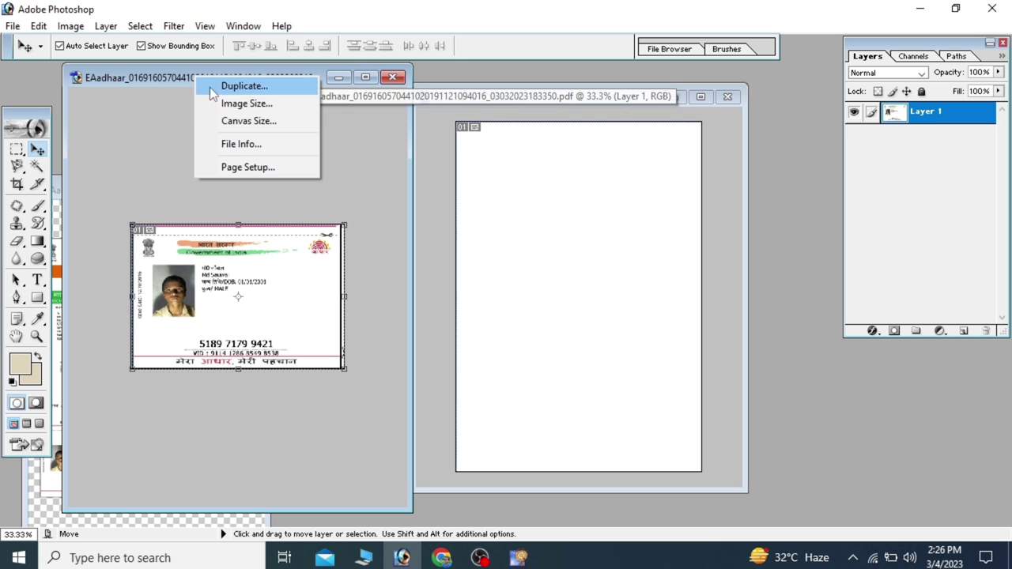
pyautogui.click(229, 104)
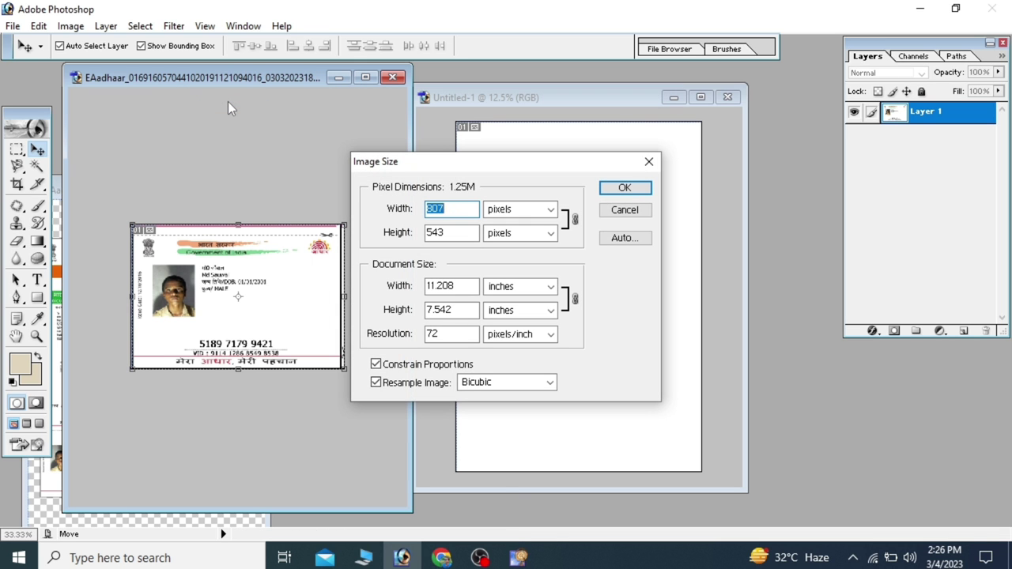
pyautogui.write('1100')
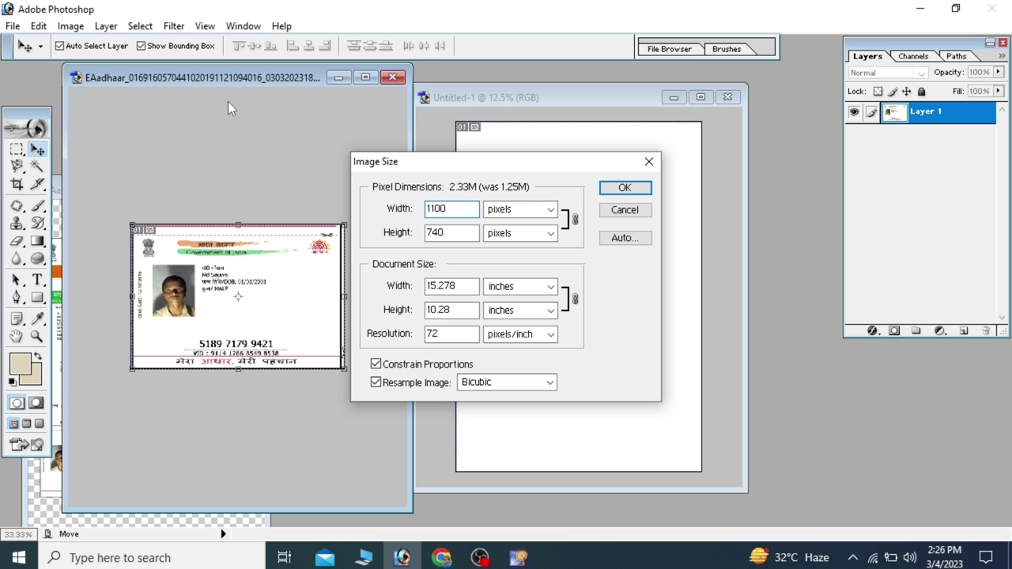
pyautogui.click(621, 190)
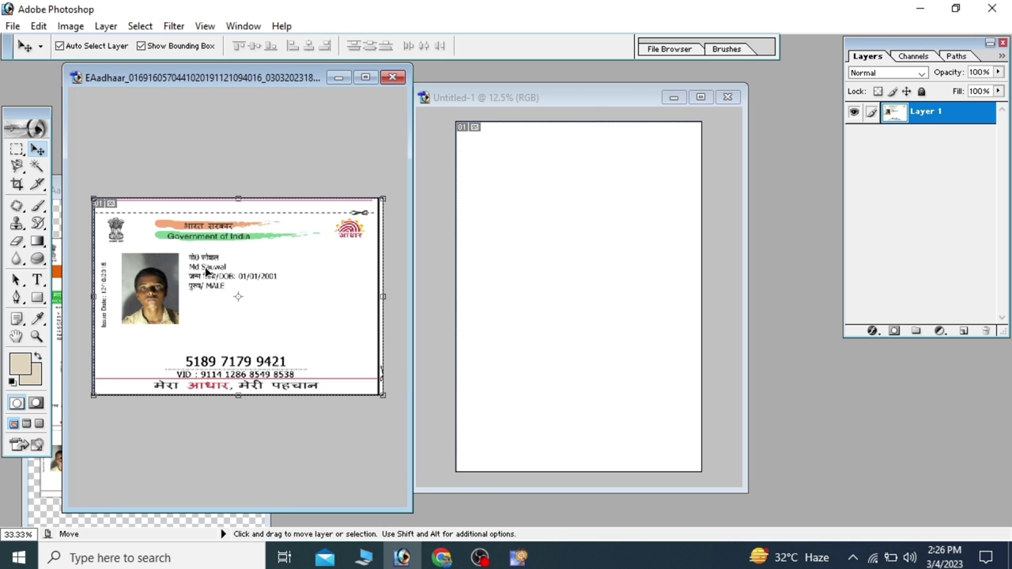
pyautogui.moveTo(206, 268)
pyautogui.mouseDown()
pyautogui.moveTo(516, 285)
pyautogui.moveTo(557, 267)
pyautogui.mouseUp()
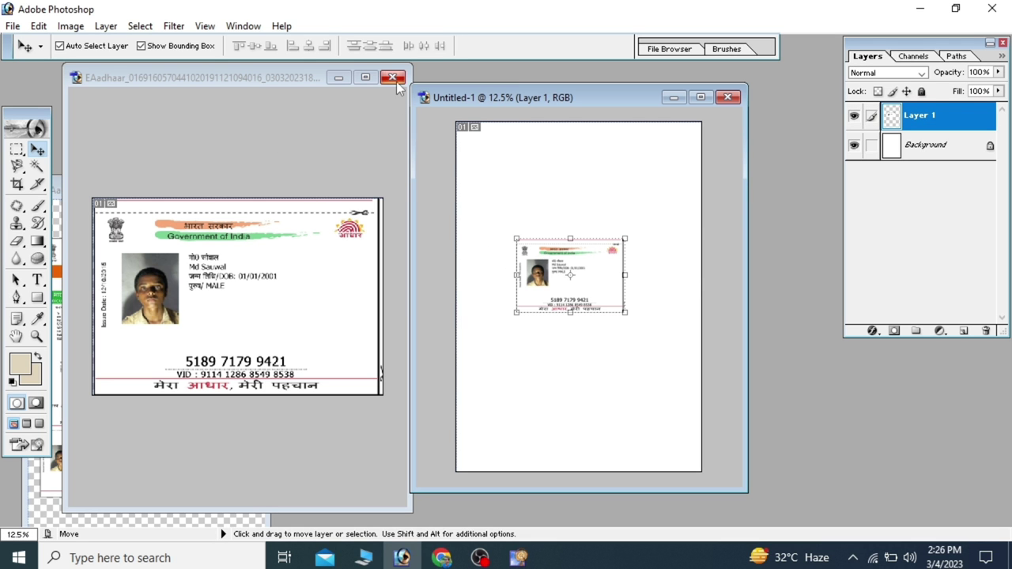
# Step: Close the cropped front image and zoom the duplicate EAadhaar copy to 33.33%
pyautogui.click(395, 80)
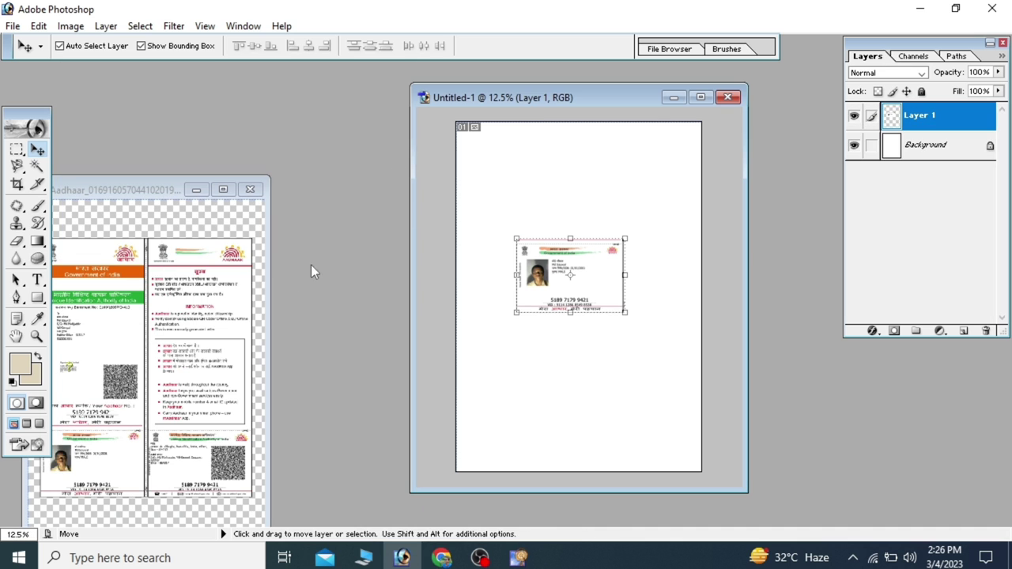
pyautogui.click(156, 194)
pyautogui.moveTo(156, 195); pyautogui.dragTo(222, 96)
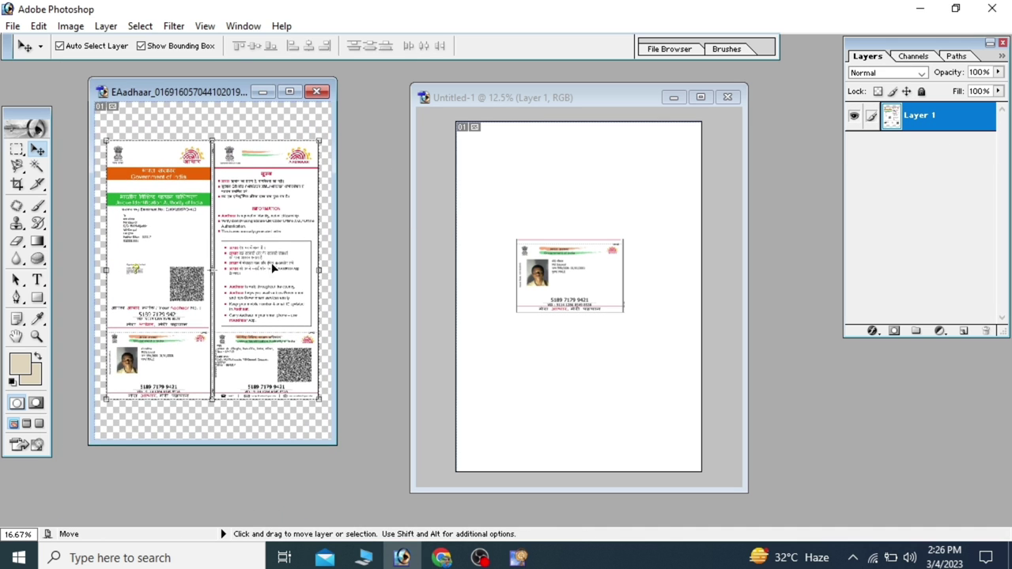
pyautogui.click(36, 336)
pyautogui.click(215, 272)
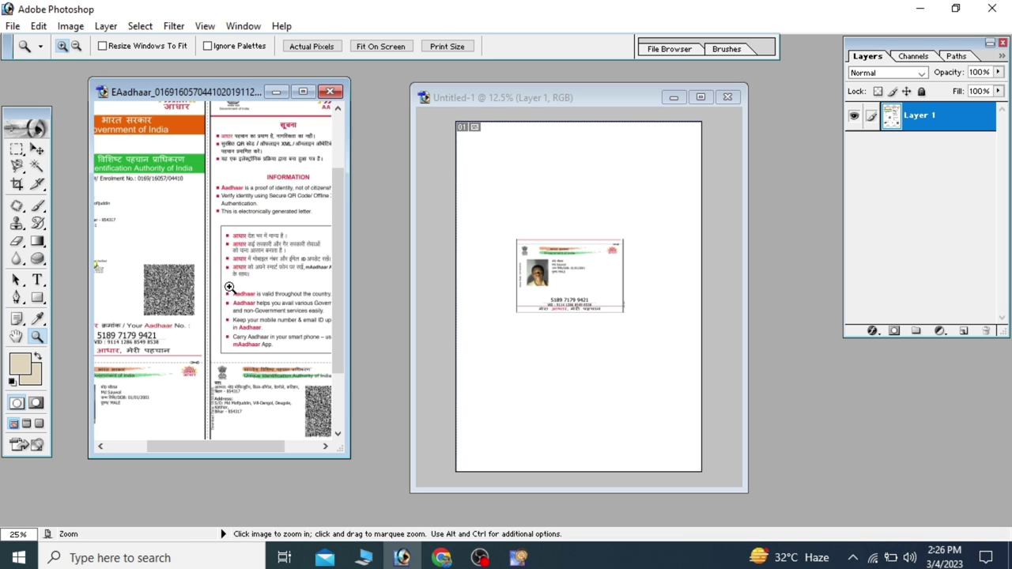
pyautogui.click(37, 150)
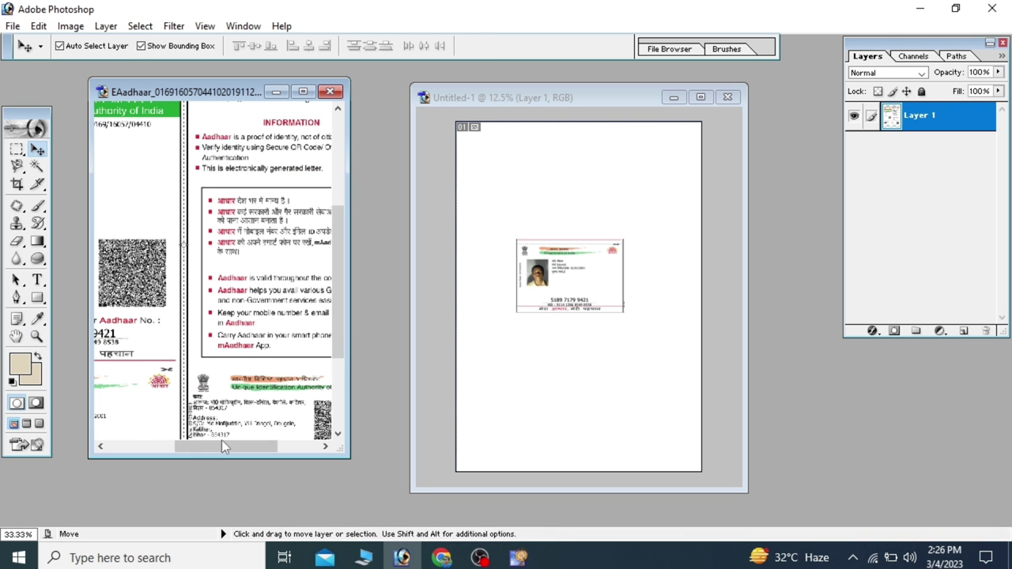
pyautogui.moveTo(222, 441); pyautogui.dragTo(260, 450)
pyautogui.moveTo(335, 294); pyautogui.dragTo(336, 343)
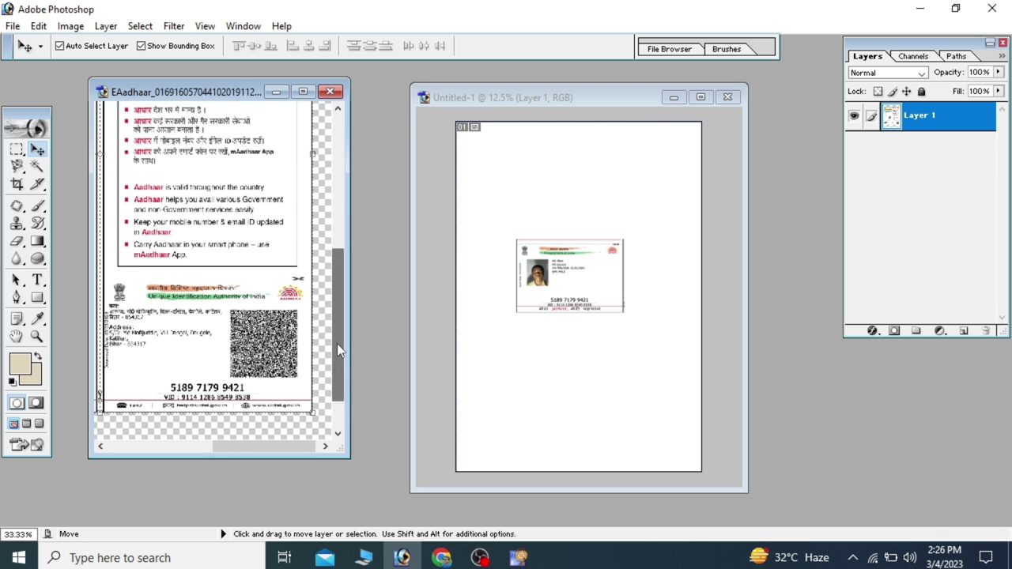
pyautogui.moveTo(349, 456); pyautogui.dragTo(368, 473)
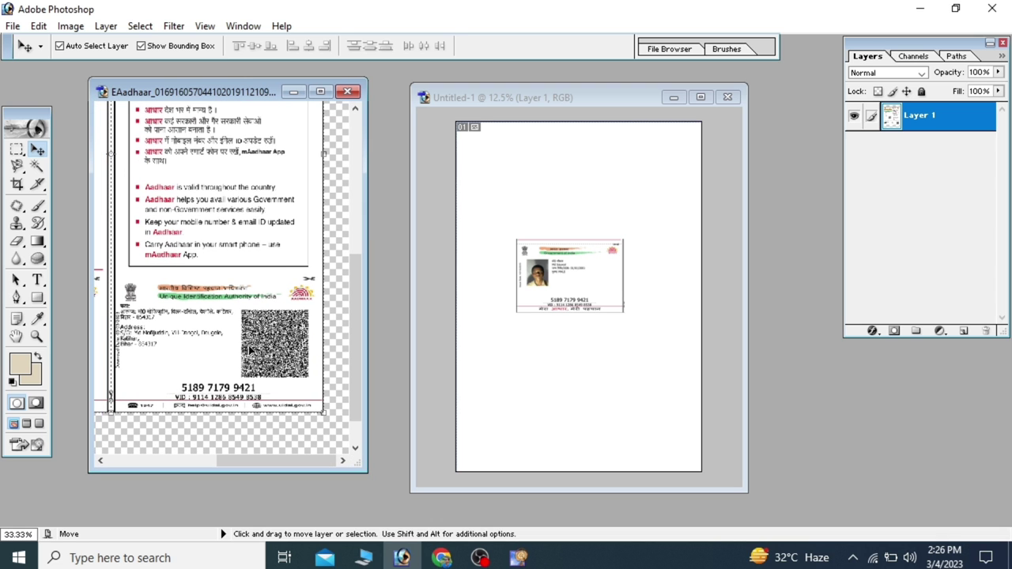
# Step: Crop the duplicate down to the card's back with the address and QR code
pyautogui.click(17, 184)
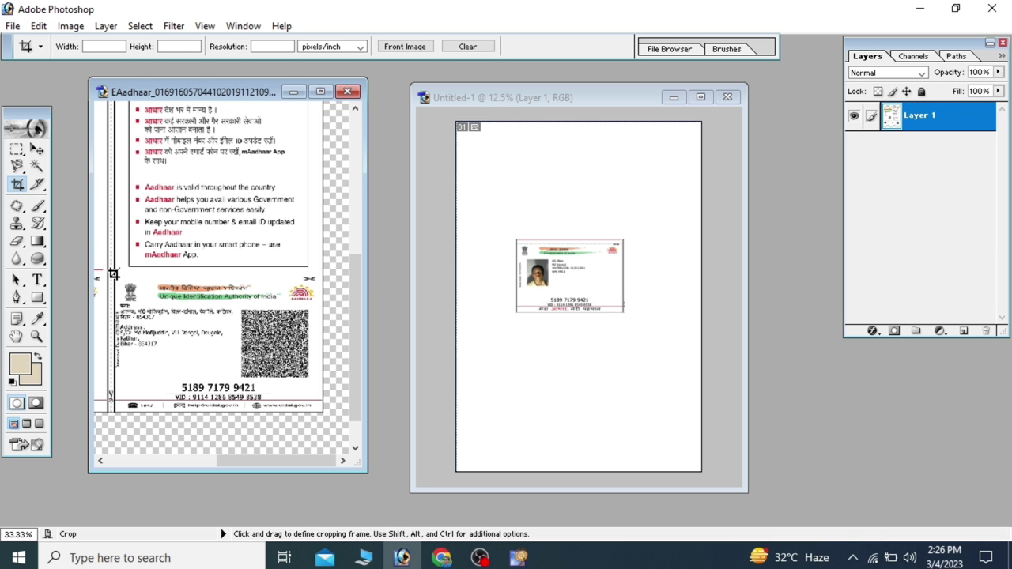
pyautogui.moveTo(114, 273); pyautogui.dragTo(323, 415)
pyautogui.moveTo(323, 416); pyautogui.dragTo(322, 412)
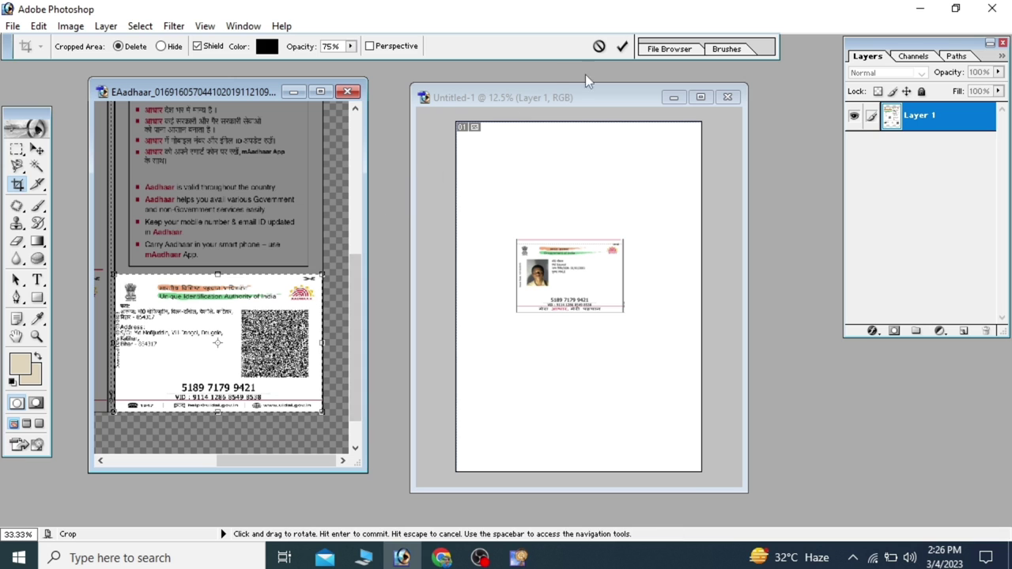
pyautogui.press('Return')
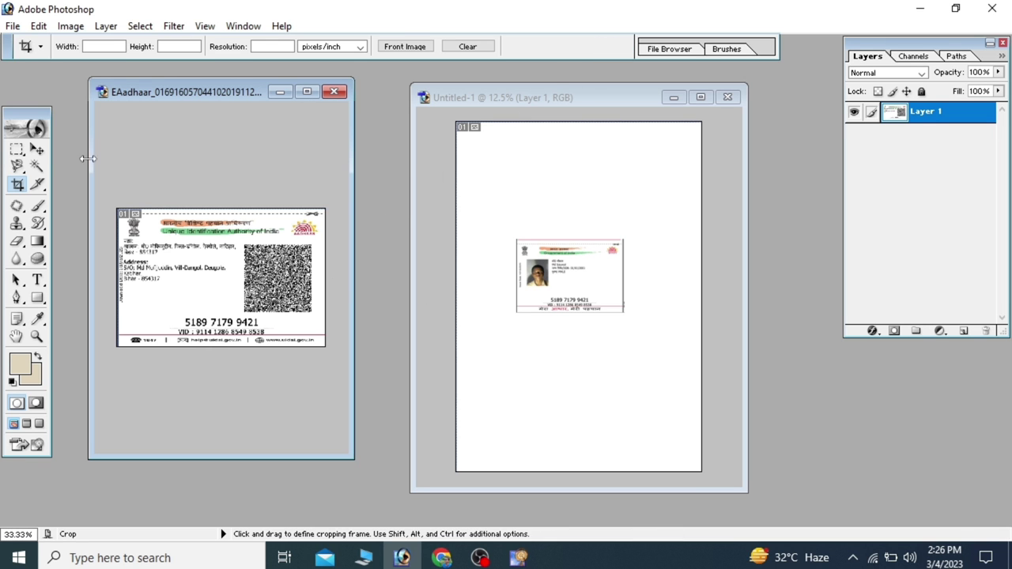
pyautogui.click(36, 150)
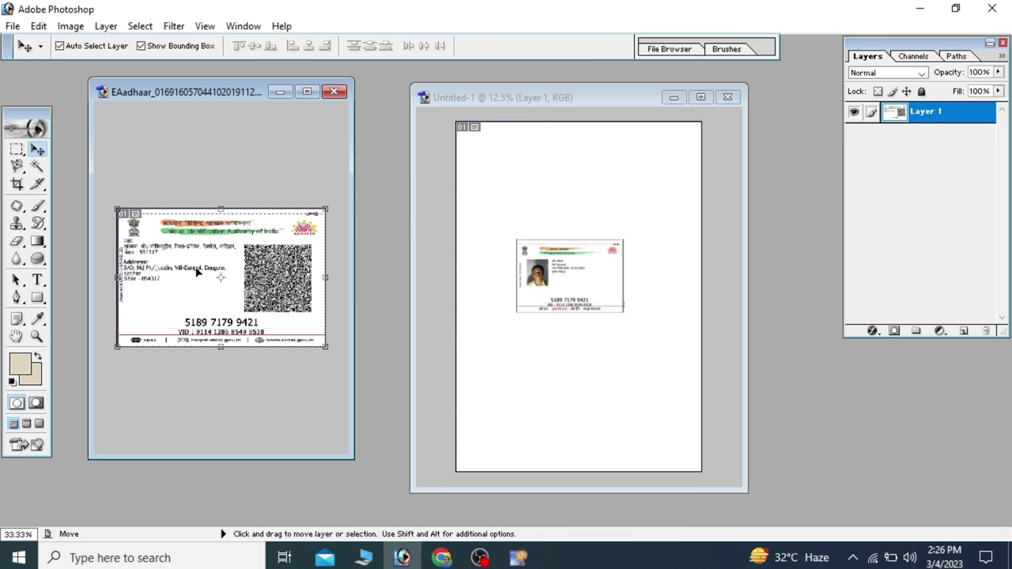
# Step: Resize the card back to 1100 pixels wide and drag it onto Untitled-1 as Layer 2
pyautogui.rightClick(209, 93)
pyautogui.click(254, 116)
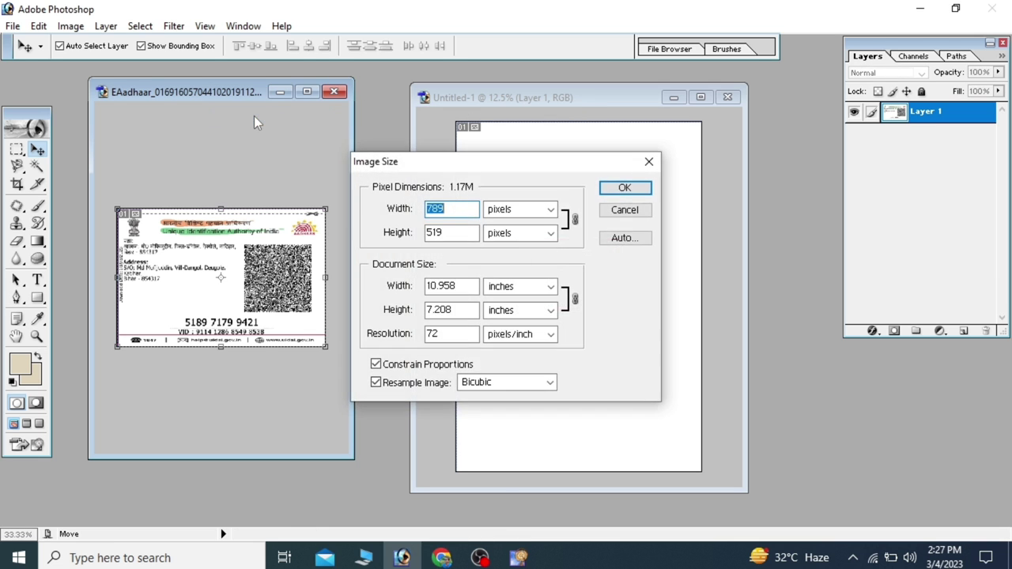
pyautogui.write('1100')
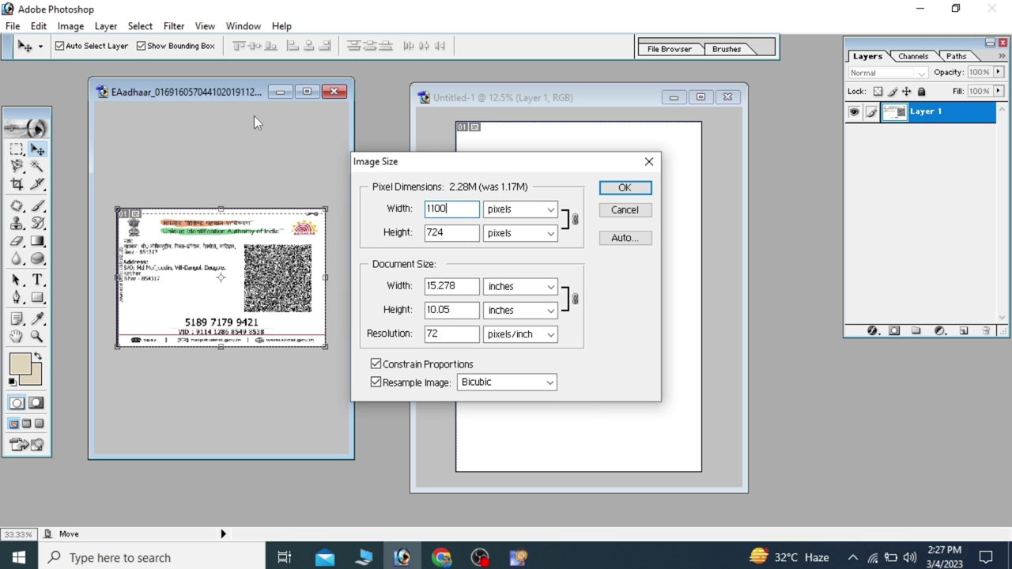
pyautogui.click(623, 187)
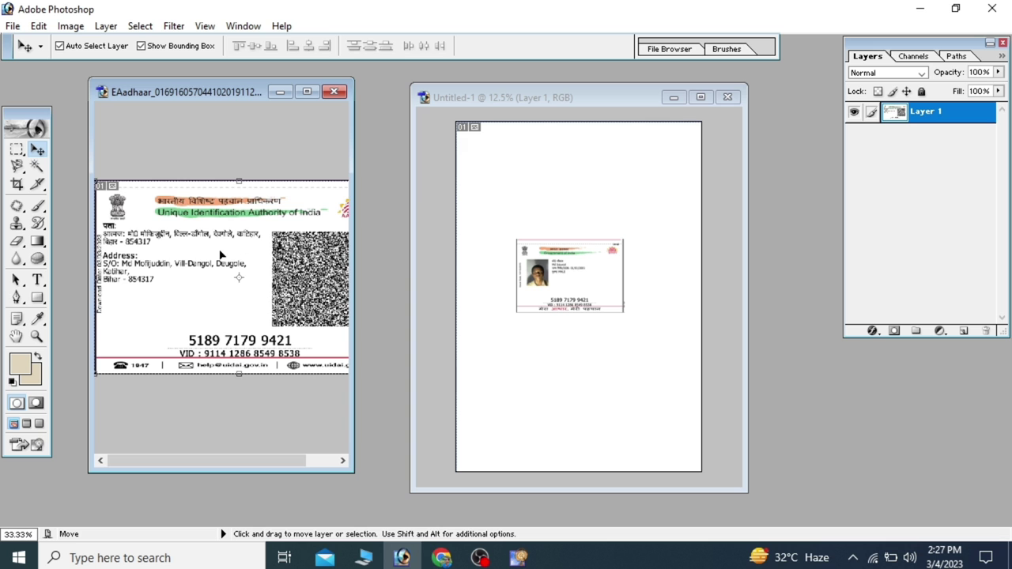
pyautogui.moveTo(223, 254)
pyautogui.mouseDown()
pyautogui.moveTo(536, 390)
pyautogui.moveTo(552, 380)
pyautogui.mouseUp()
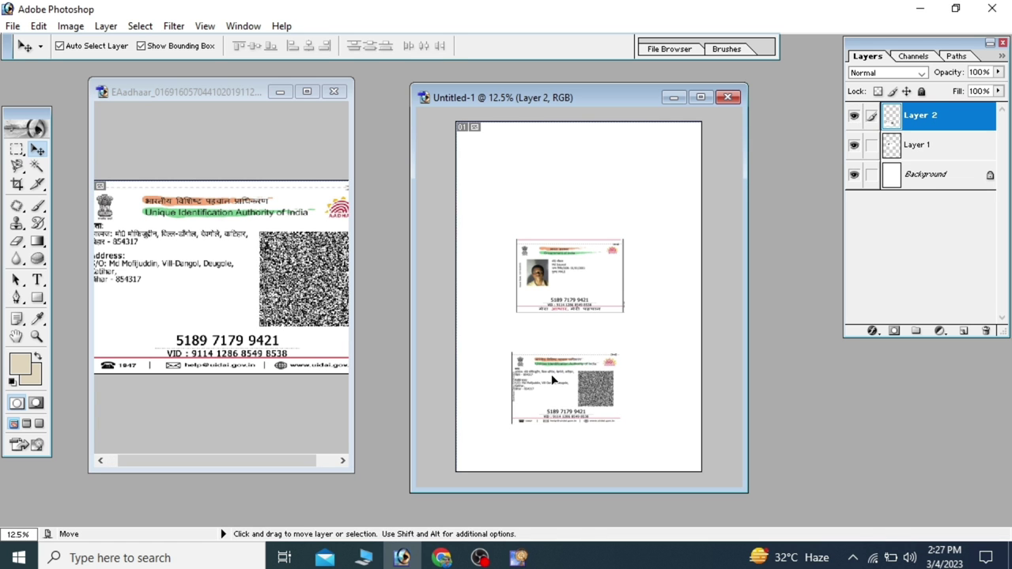
# Step: Move the front card to the top of Untitled-1 with the back card butted directly beneath
pyautogui.moveTo(565, 276); pyautogui.dragTo(530, 205)
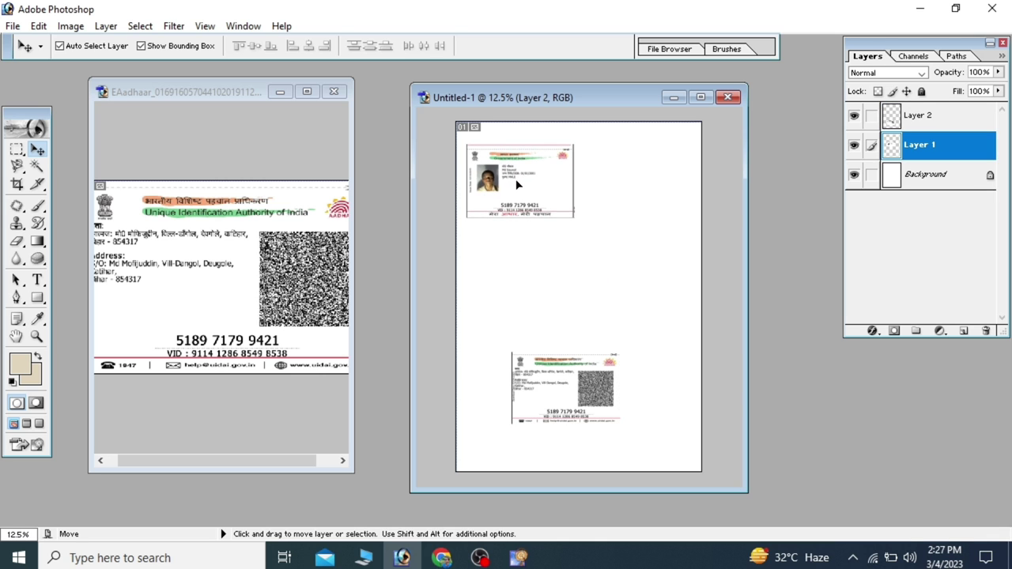
pyautogui.moveTo(556, 411); pyautogui.dragTo(517, 288)
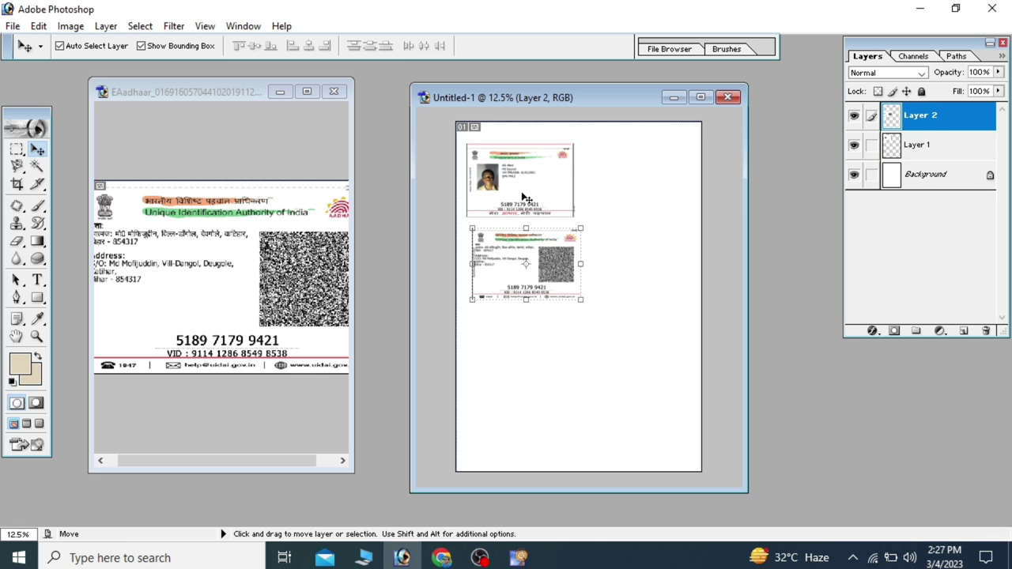
pyautogui.moveTo(525, 199); pyautogui.dragTo(520, 174)
pyautogui.moveTo(520, 267); pyautogui.dragTo(513, 244)
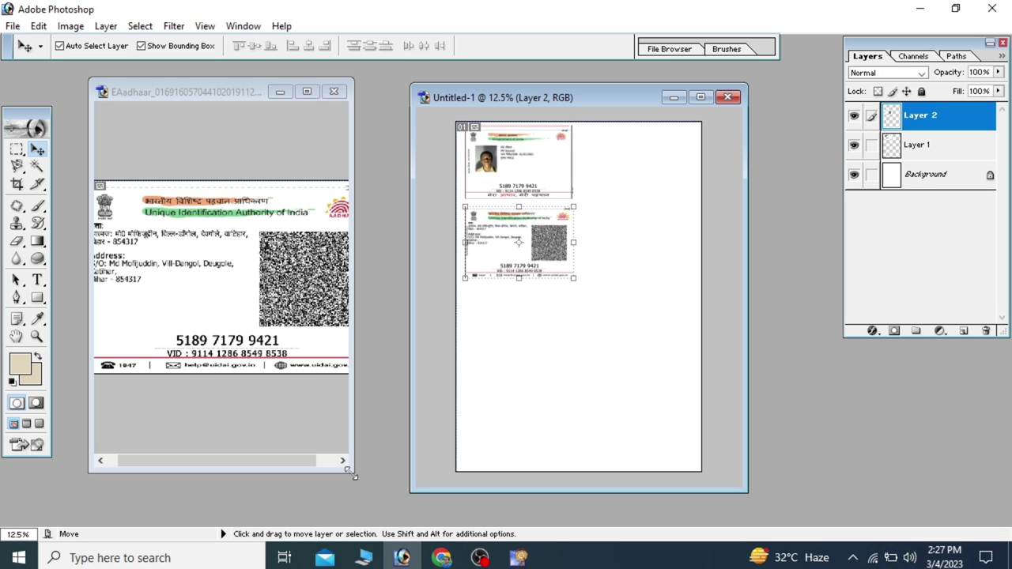
pyautogui.click(307, 92)
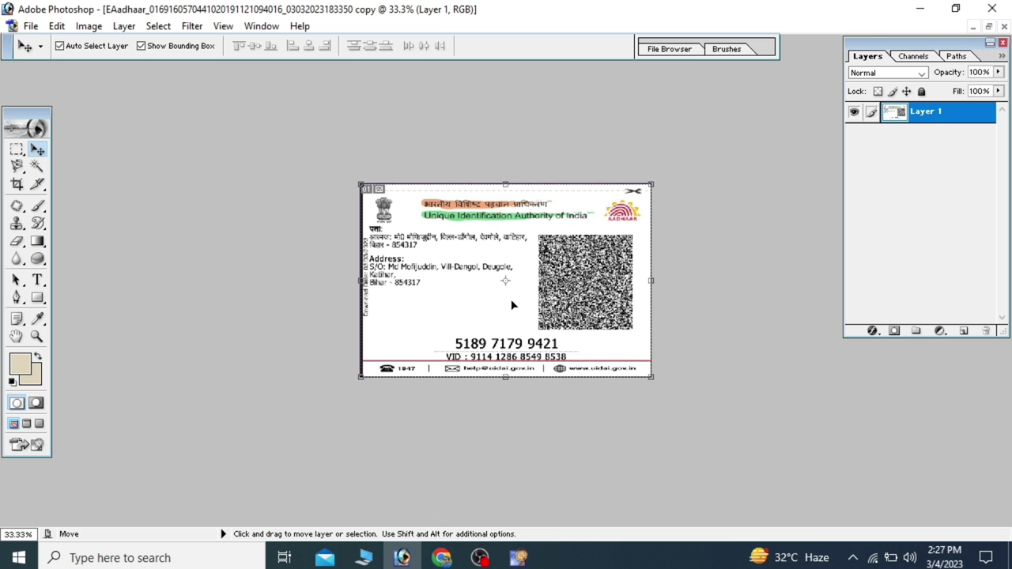
# Step: Fit the back card on screen and marquee-select the address block for a Curves adjustment
pyautogui.hotkey('ctrl', '-')
pyautogui.hotkey('ctrl', '0')
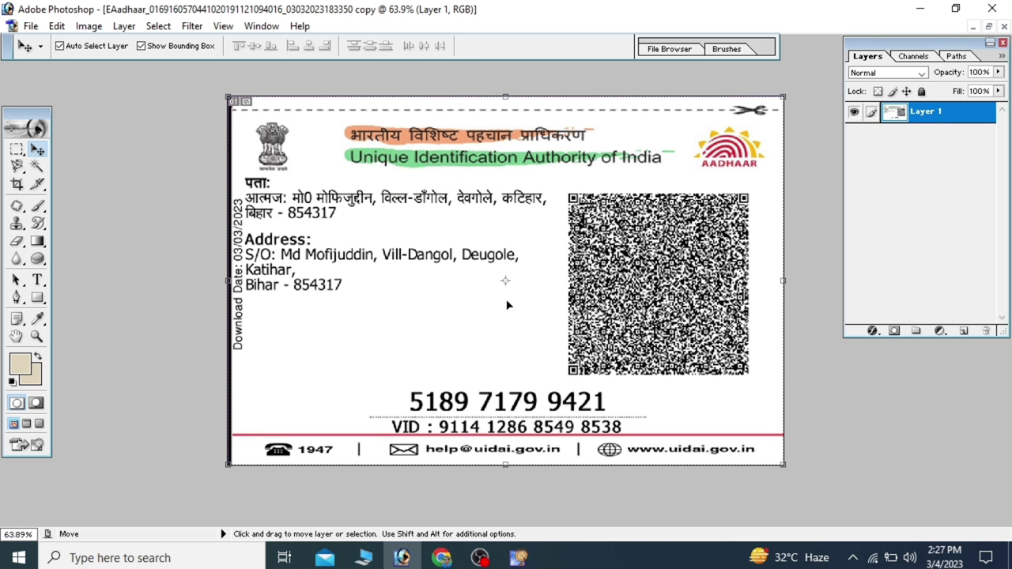
pyautogui.click(17, 149)
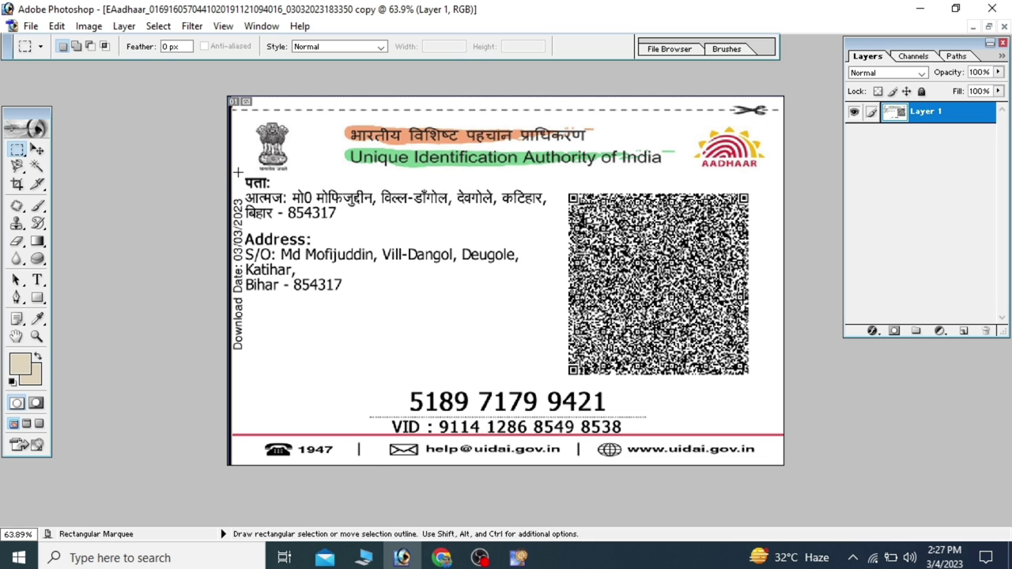
pyautogui.moveTo(444, 309); pyautogui.dragTo(548, 300)
pyautogui.hotkey('ctrl', 'h')
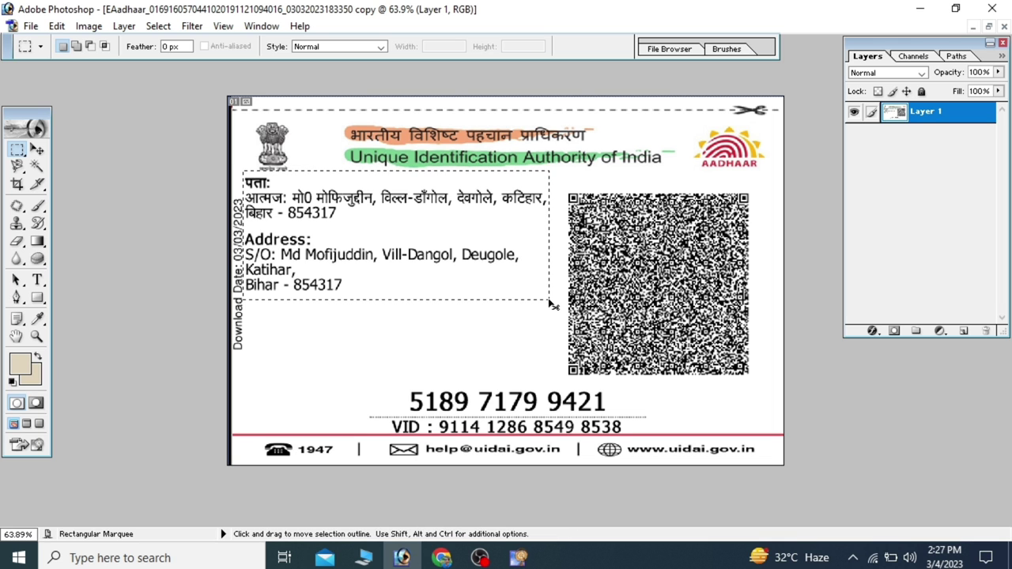
pyautogui.hotkey('ctrl', 'm')
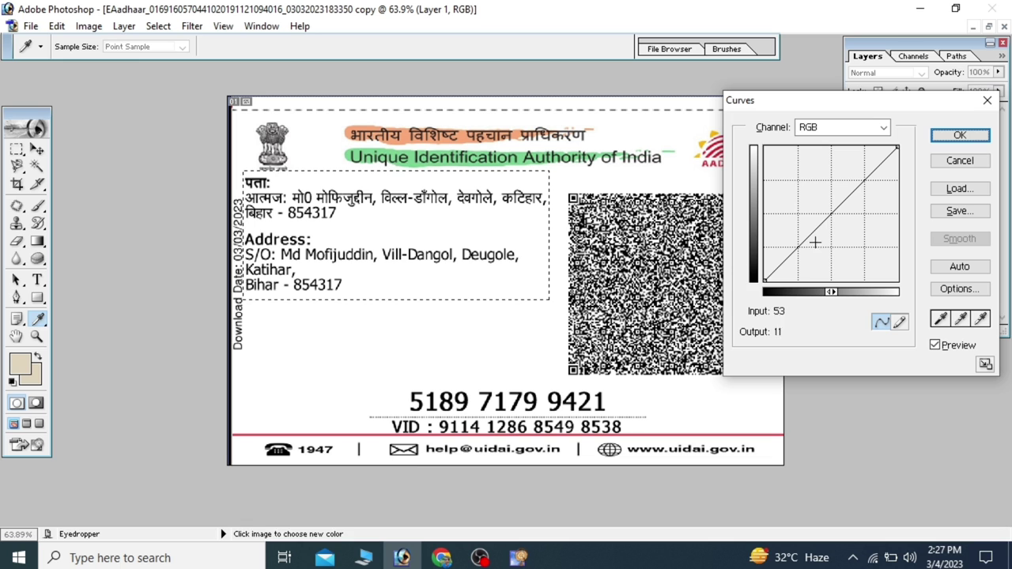
# Step: Darken the address text, then the header and Aadhaar logo, by pulling the Curves line down
pyautogui.moveTo(831, 216); pyautogui.dragTo(836, 224)
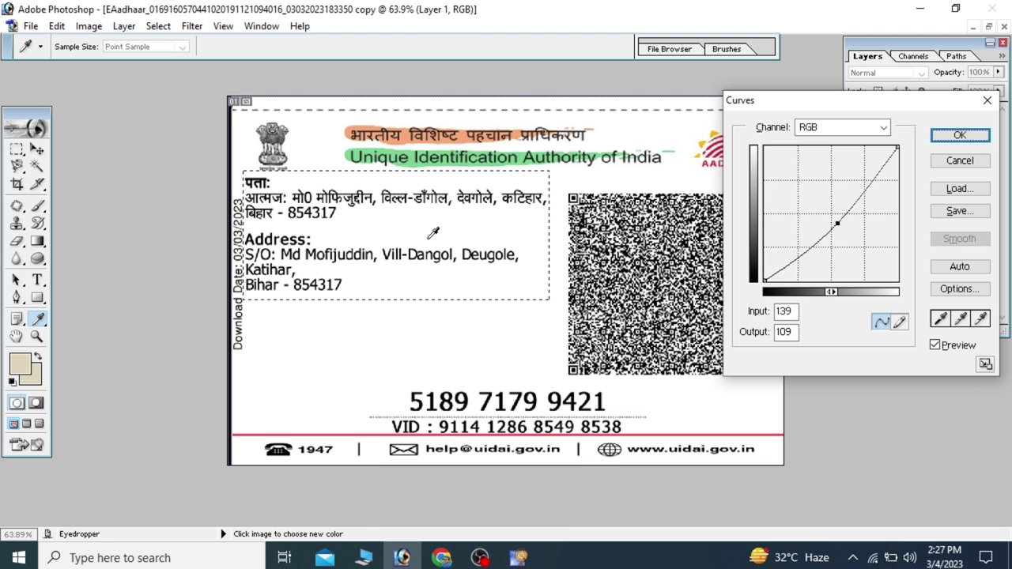
pyautogui.click(959, 136)
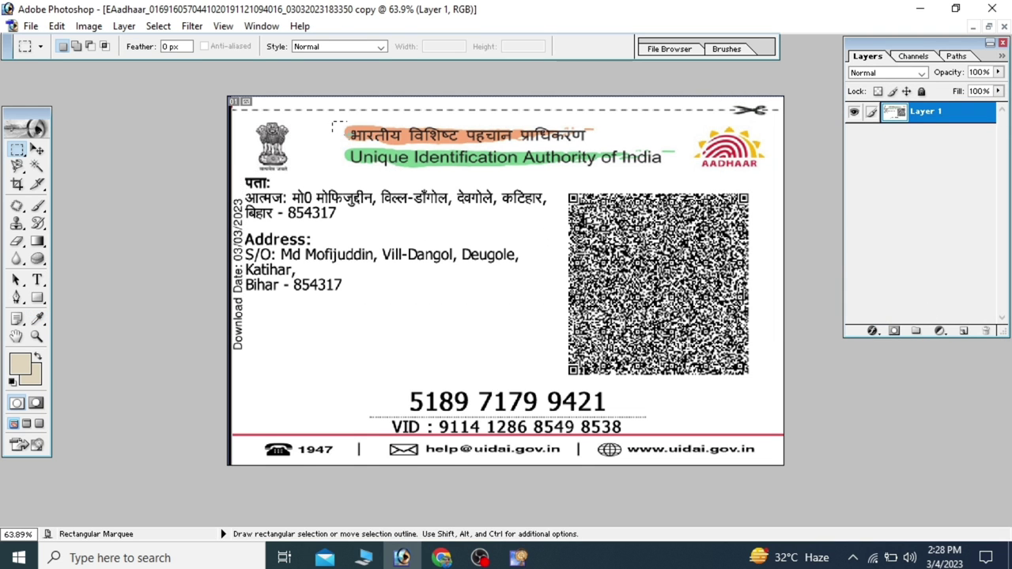
pyautogui.moveTo(615, 172); pyautogui.dragTo(767, 180)
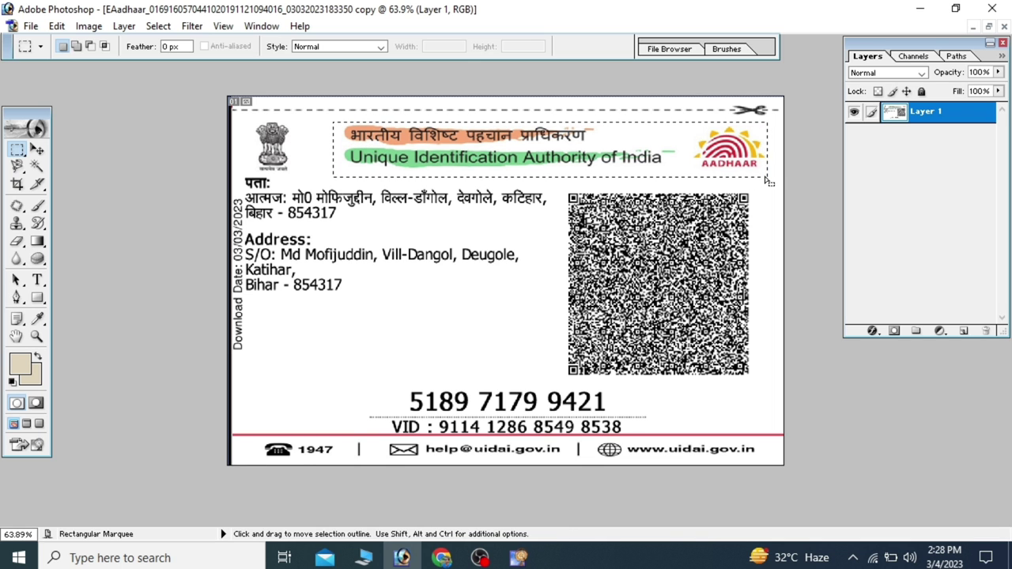
pyautogui.hotkey('ctrl', 'm')
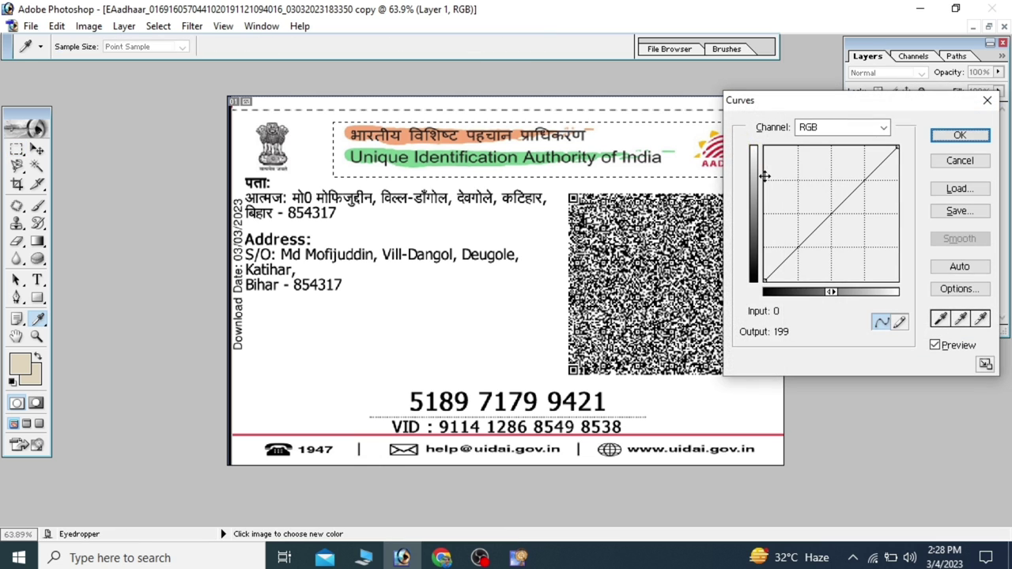
pyautogui.moveTo(831, 213); pyautogui.dragTo(837, 224)
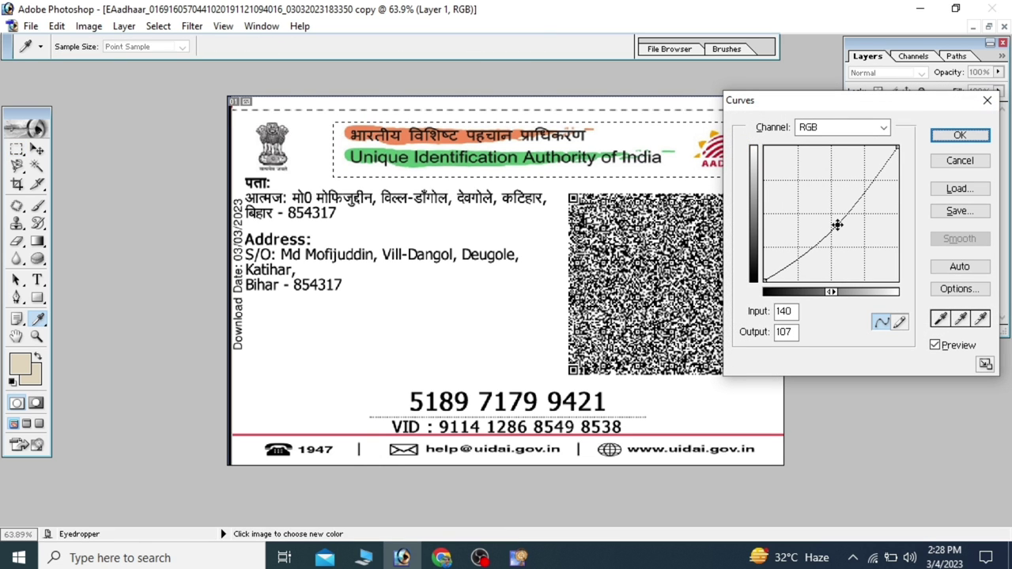
pyautogui.press('Return')
pyautogui.hotkey('ctrl', 'd')
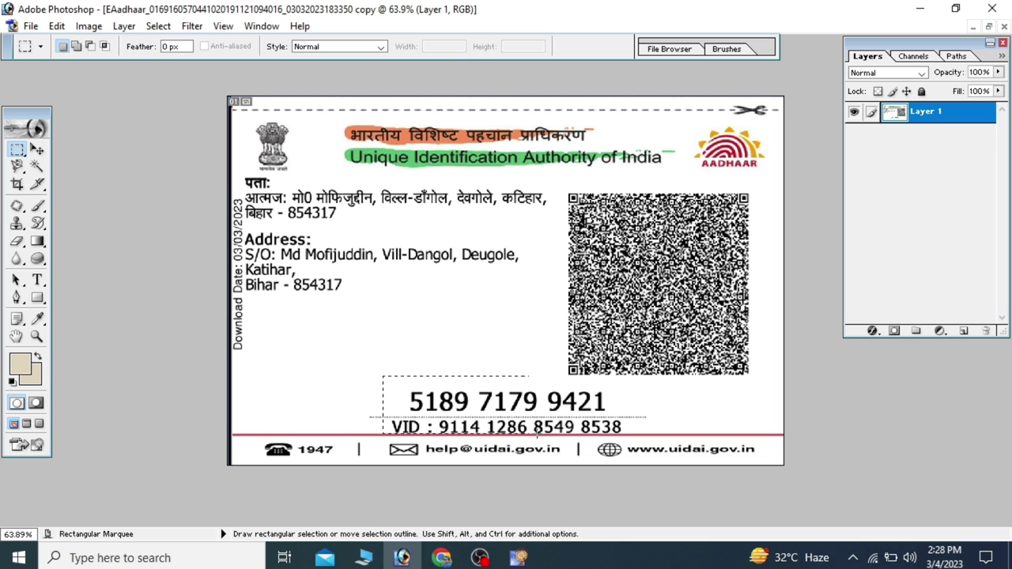
# Step: Select the Aadhaar and VID numbers and darken them with a lowered Curves line
pyautogui.moveTo(536, 432); pyautogui.dragTo(637, 429)
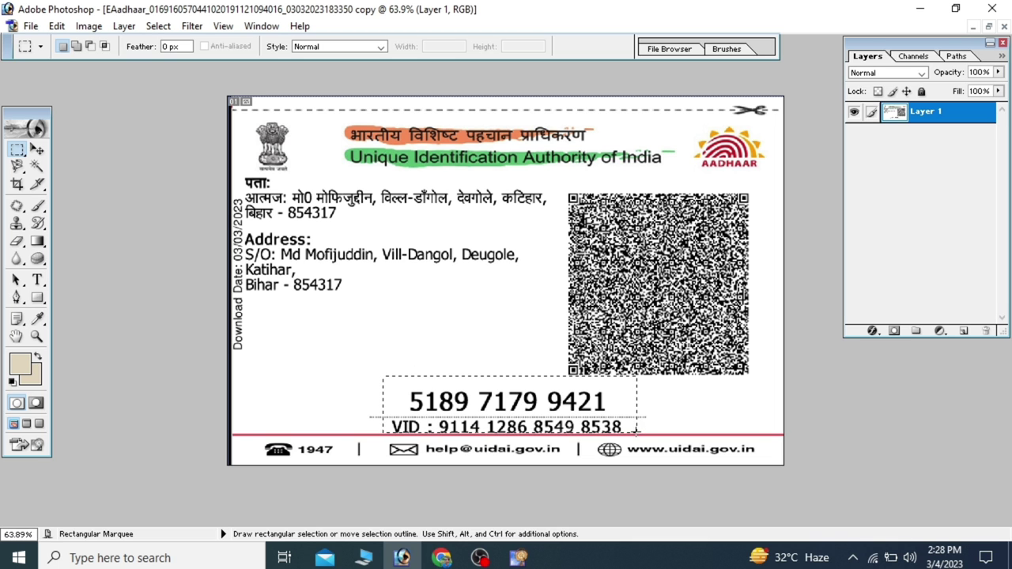
pyautogui.moveTo(637, 429); pyautogui.dragTo(642, 436)
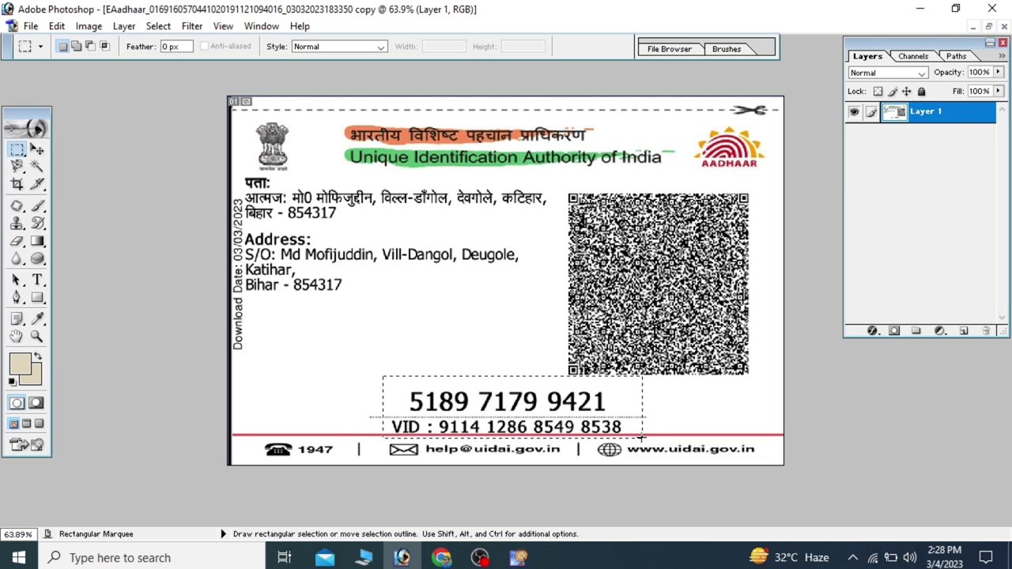
pyautogui.hotkey('ctrl', 'm')
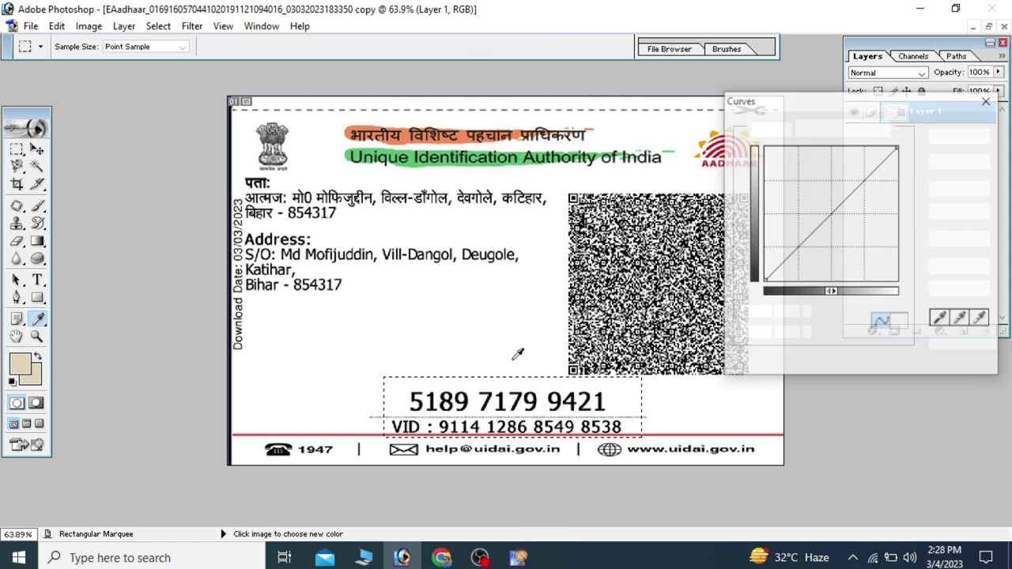
pyautogui.moveTo(831, 215); pyautogui.dragTo(837, 224)
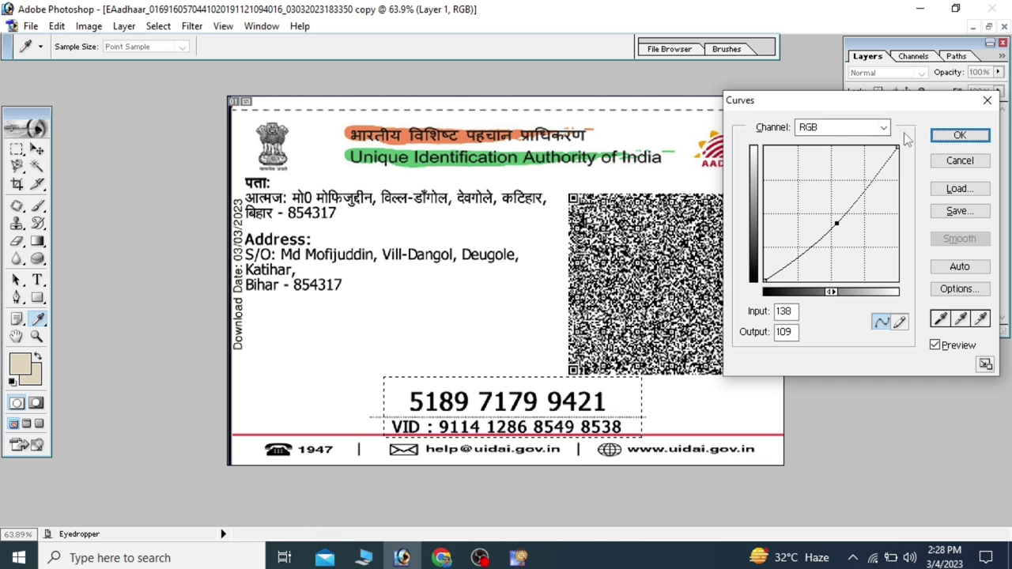
pyautogui.click(959, 136)
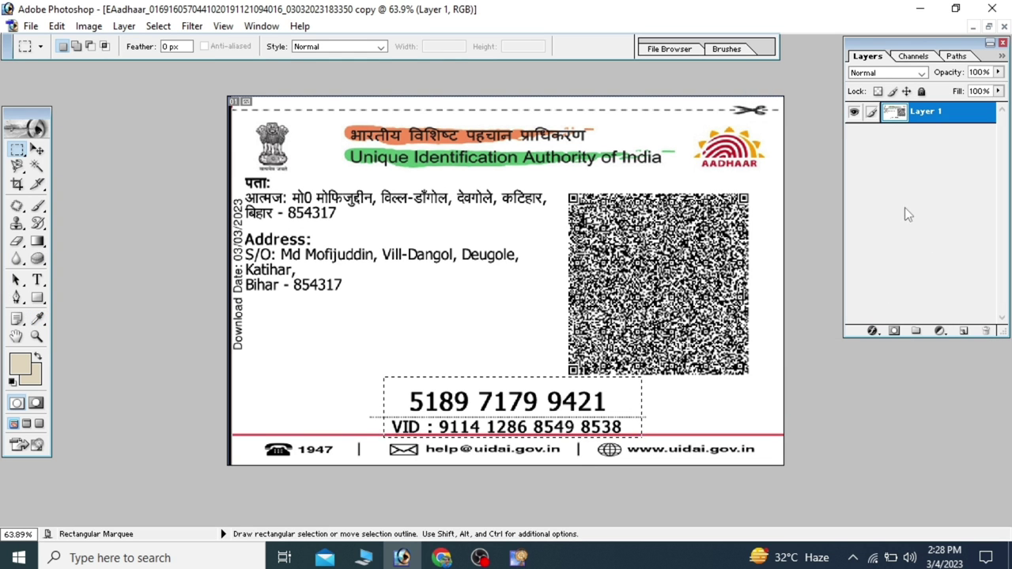
# Step: Return to the A4 page, select the front card layer and nudge it left
pyautogui.click(988, 26)
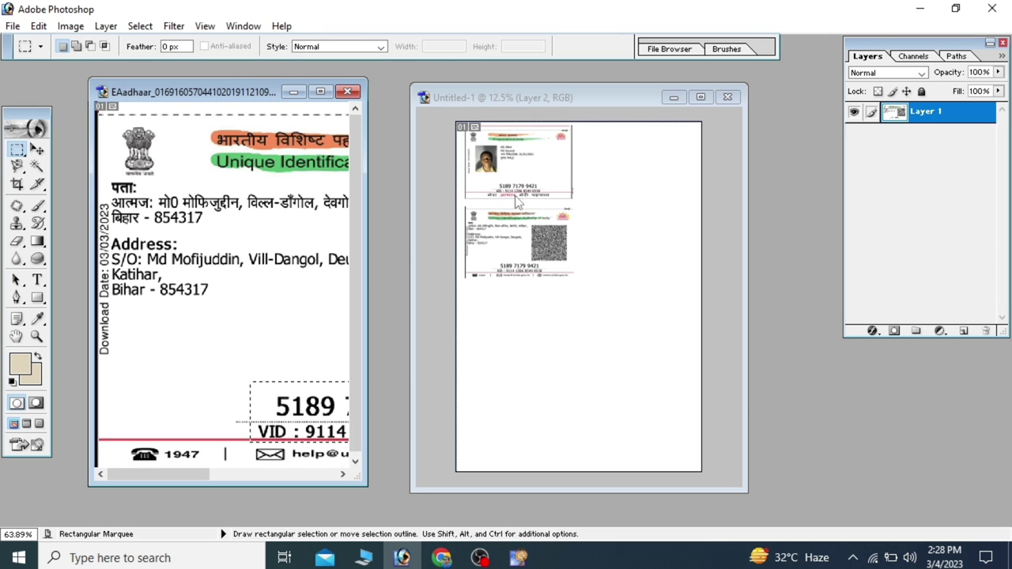
pyautogui.click(522, 182)
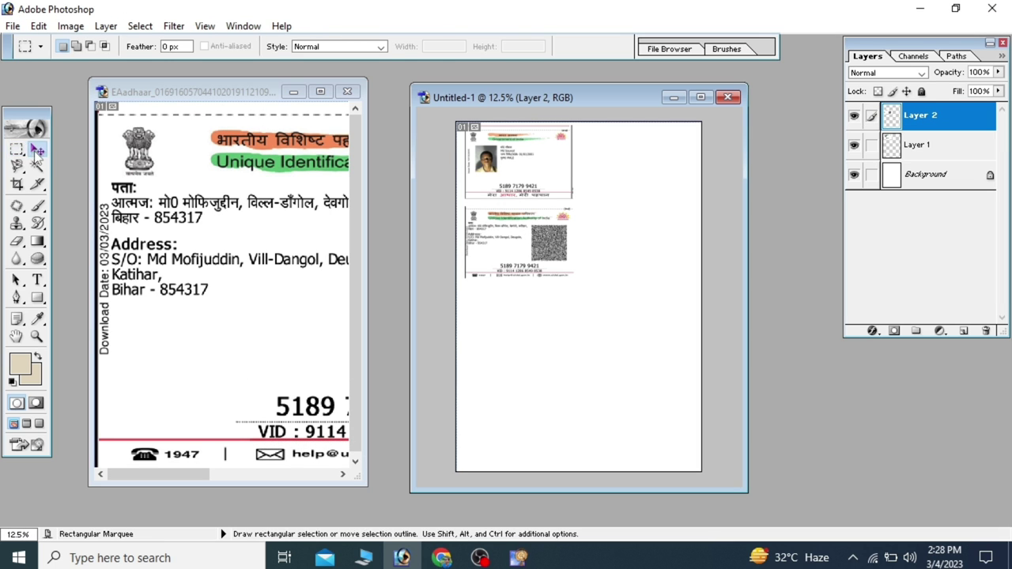
pyautogui.click(36, 152)
pyautogui.click(534, 158)
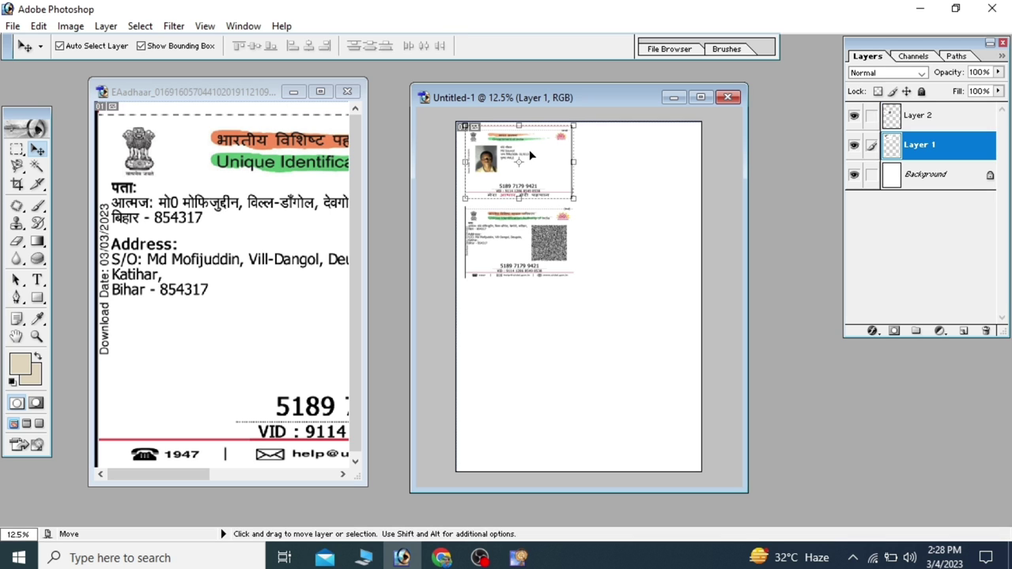
pyautogui.hotkey('shift', 'Left')
pyautogui.hotkey('shift', 'Left')
pyautogui.hotkey('shift', 'Left')
pyautogui.hotkey('shift', 'Left')
pyautogui.hotkey('shift', 'Left')
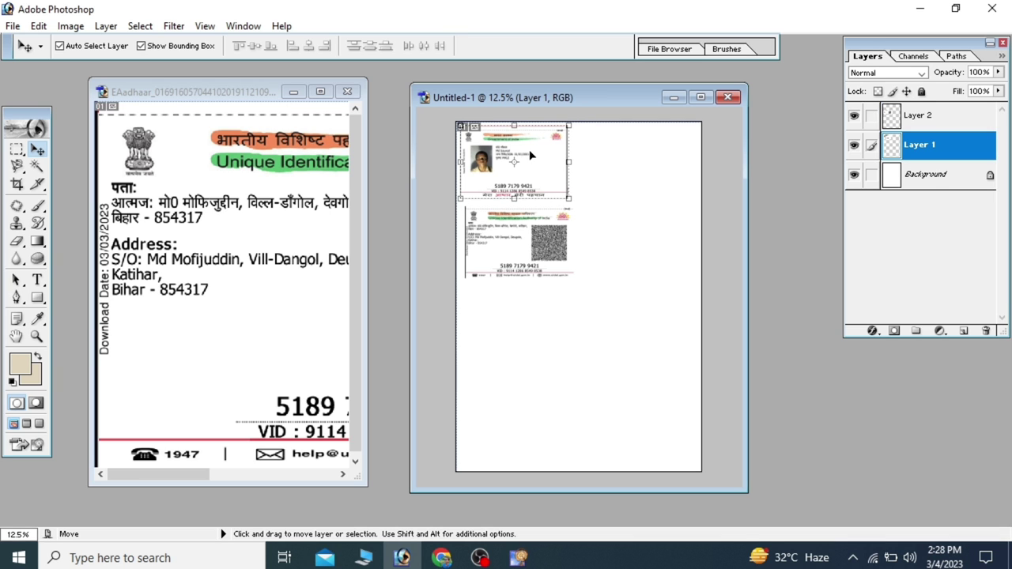
# Step: Maximize the A4 document window and zoom in to 33.3% on the cards
pyautogui.click(700, 97)
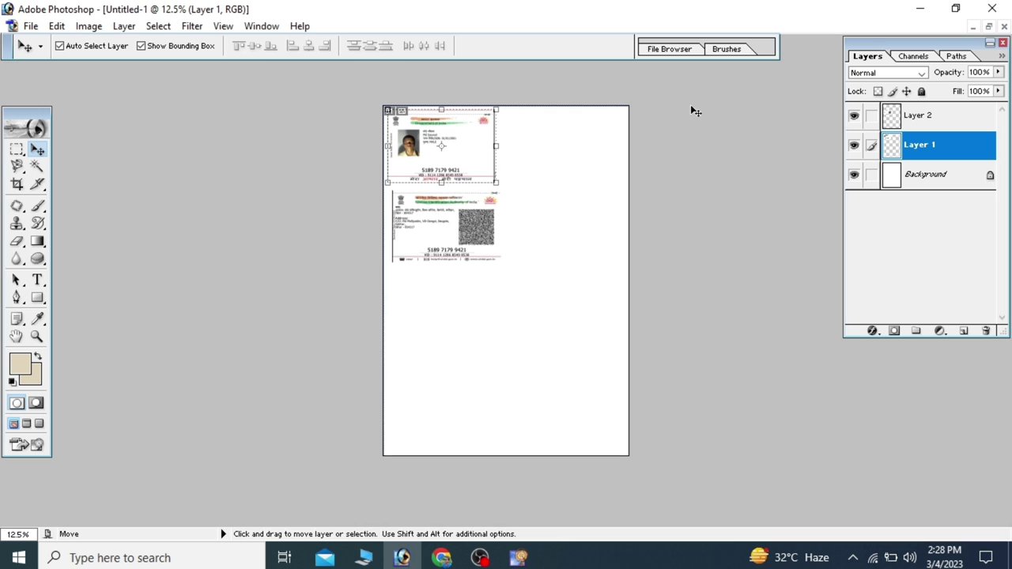
pyautogui.click(38, 337)
pyautogui.click(461, 282)
pyautogui.click(457, 280)
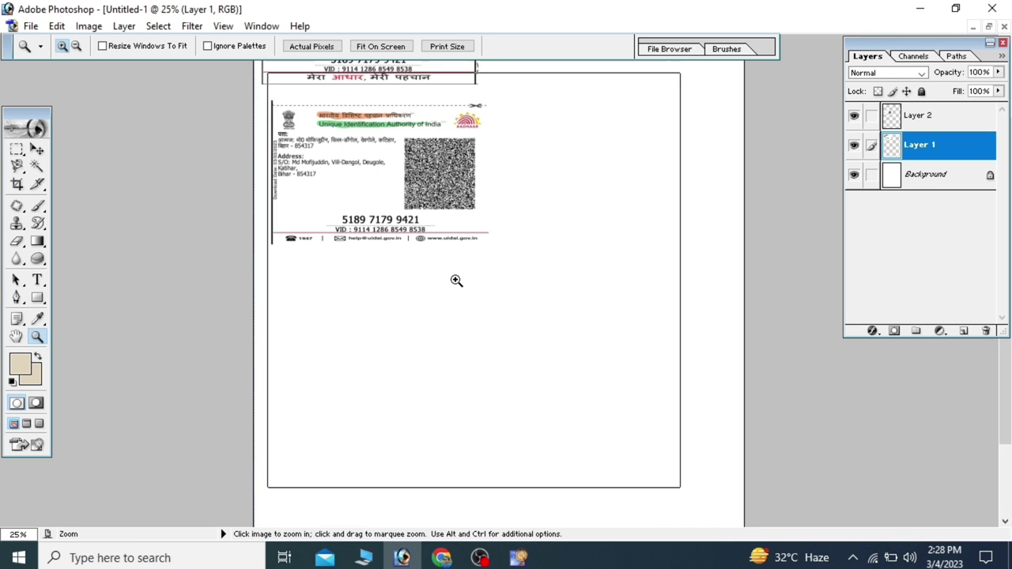
pyautogui.click(456, 281)
pyautogui.scroll(4, 364, 250)
pyautogui.scroll(1, 363, 250)
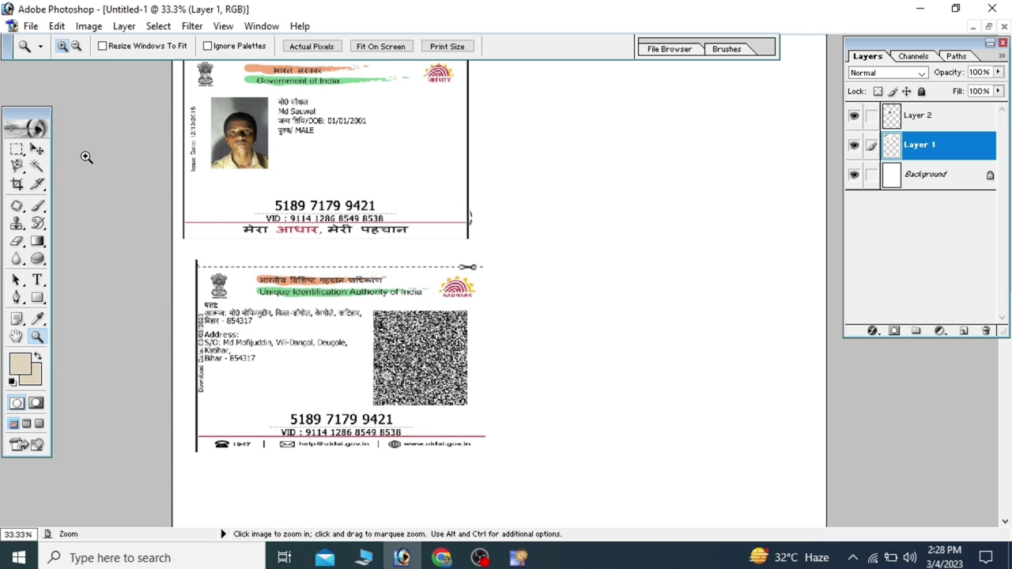
# Step: Nudge the front card down two steps with the Move tool
pyautogui.click(37, 149)
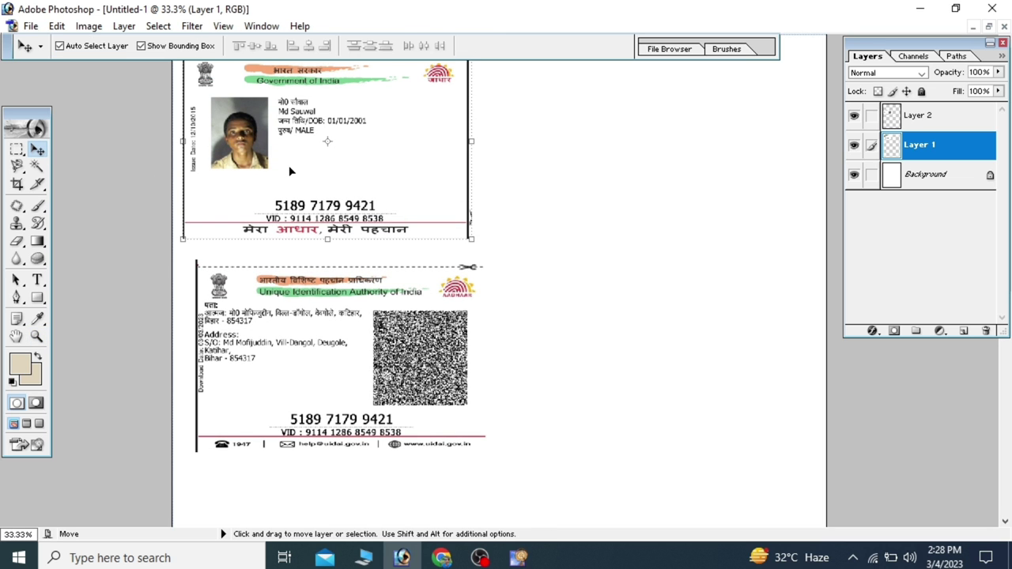
pyautogui.press('Down')
pyautogui.press('Down')
pyautogui.press('Down')
pyautogui.press('Down')
pyautogui.press('Down')
pyautogui.press('Down')
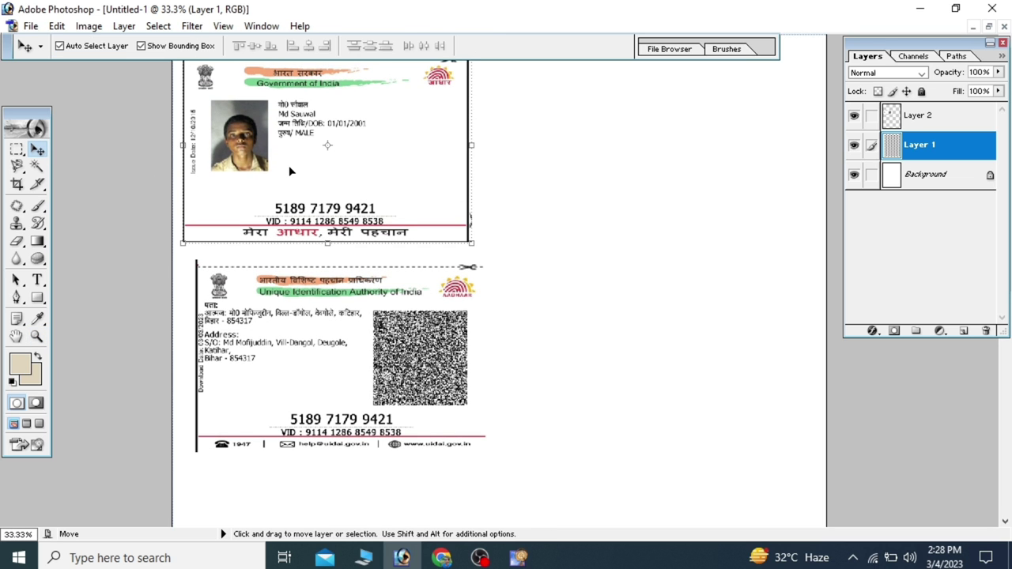
pyautogui.press('Down')
pyautogui.press('Down')
pyautogui.press('Down')
pyautogui.press('Down')
pyautogui.press('Down')
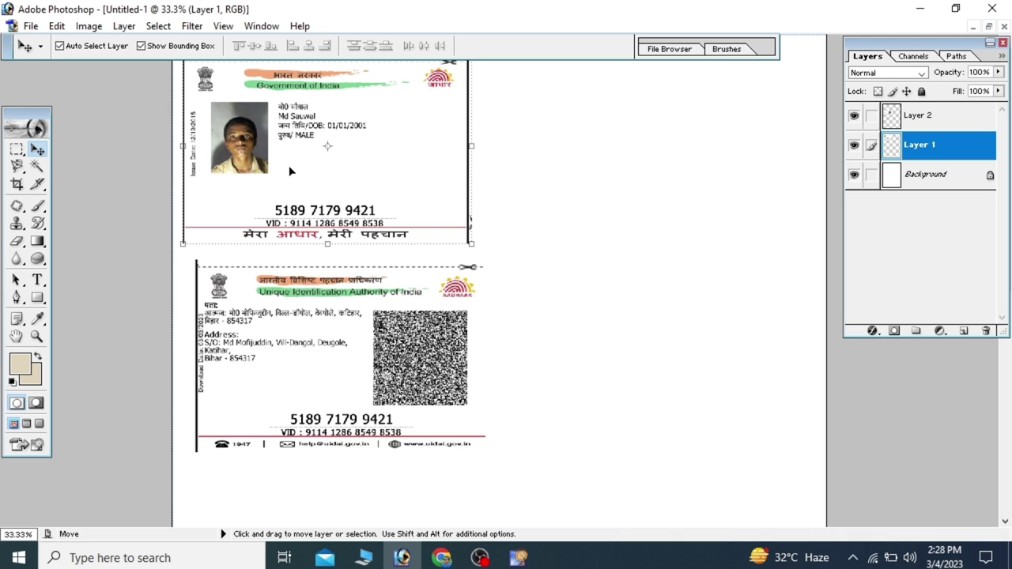
pyautogui.click(310, 355)
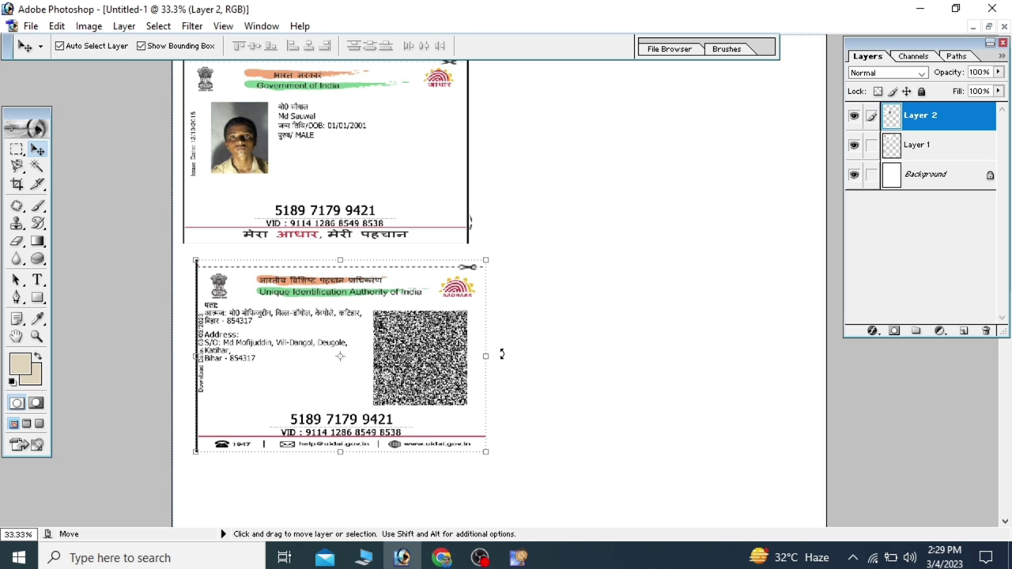
# Step: Rotate the back card about 180°, then nudge it three steps left and three up
pyautogui.moveTo(501, 353)
pyautogui.mouseDown()
pyautogui.moveTo(182, 381)
pyautogui.moveTo(181, 352)
pyautogui.moveTo(222, 357)
pyautogui.mouseUp()
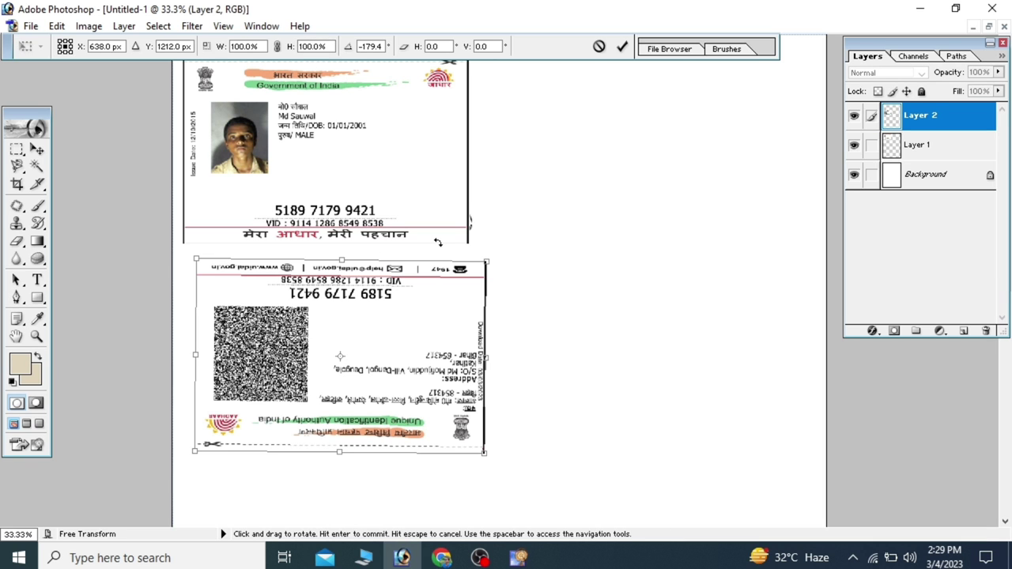
pyautogui.click(623, 49)
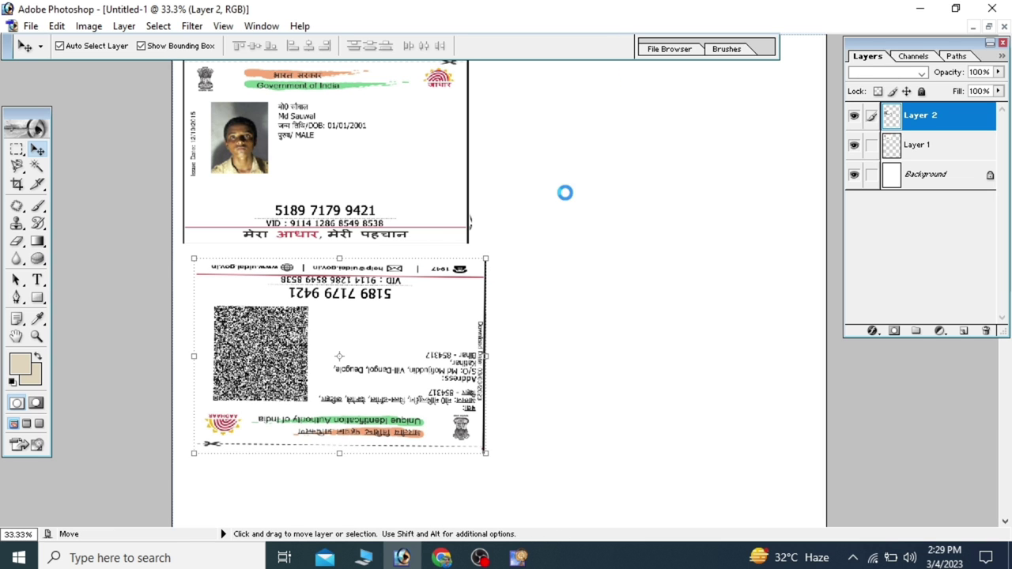
pyautogui.press('Left')
pyautogui.press('Left')
pyautogui.press('Left')
pyautogui.press('Left')
pyautogui.press('Left')
pyautogui.press('Left')
pyautogui.press('Left')
pyautogui.press('Left')
pyautogui.press('Left')
pyautogui.press('Left')
pyautogui.press('Left')
pyautogui.press('Left')
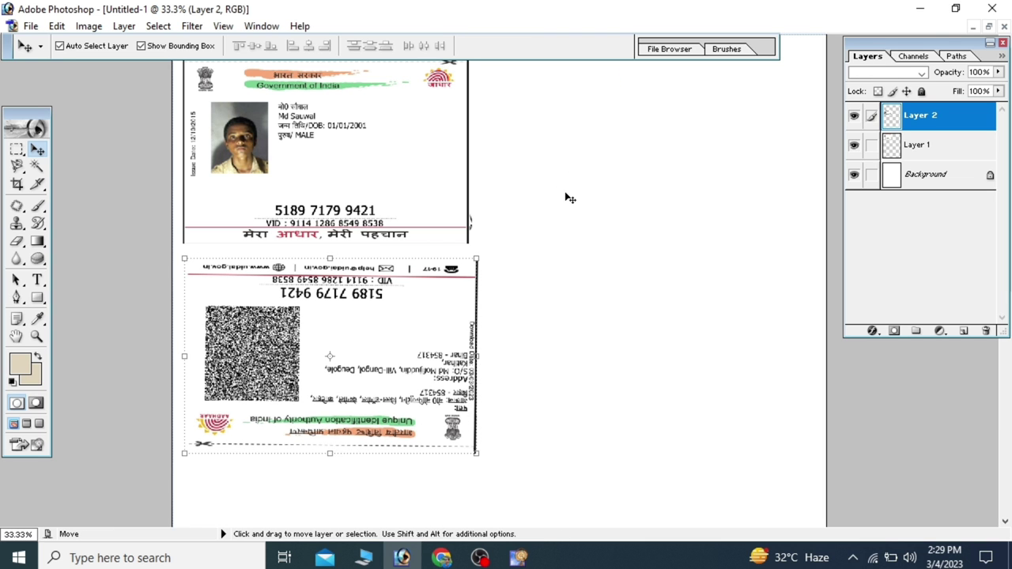
pyautogui.press('Left')
pyautogui.press('Left')
pyautogui.press('Left')
pyautogui.press('Left')
pyautogui.press('Left')
pyautogui.press('Left')
pyautogui.press('Left')
pyautogui.press('Left')
pyautogui.press('Left')
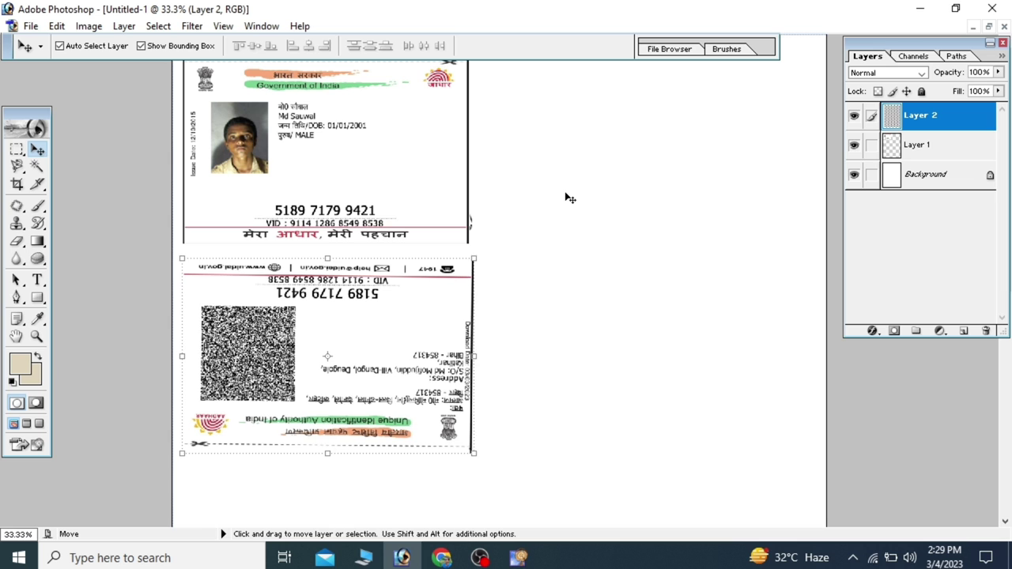
pyautogui.press('Left')
pyautogui.press('Left')
pyautogui.press('Left')
pyautogui.press('Left')
pyautogui.press('Left')
pyautogui.press('Left')
pyautogui.press('Left')
pyautogui.press('Left')
pyautogui.press('Left')
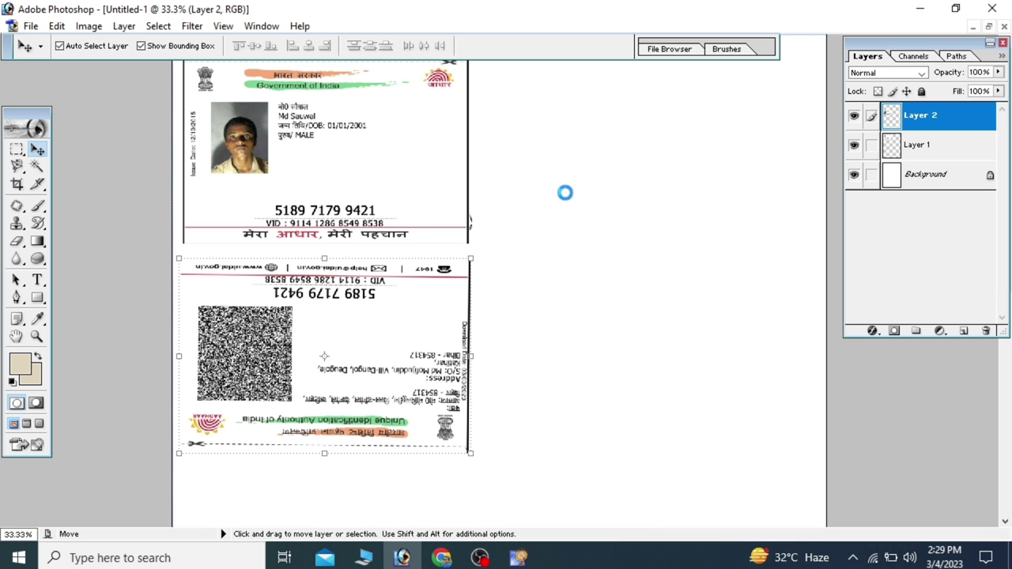
pyautogui.press('Up')
pyautogui.press('Up')
pyautogui.press('Up')
pyautogui.press('Up')
pyautogui.press('Up')
pyautogui.press('Up')
pyautogui.press('Up')
pyautogui.press('Up')
pyautogui.press('Up')
pyautogui.press('Up')
pyautogui.press('Up')
pyautogui.press('Up')
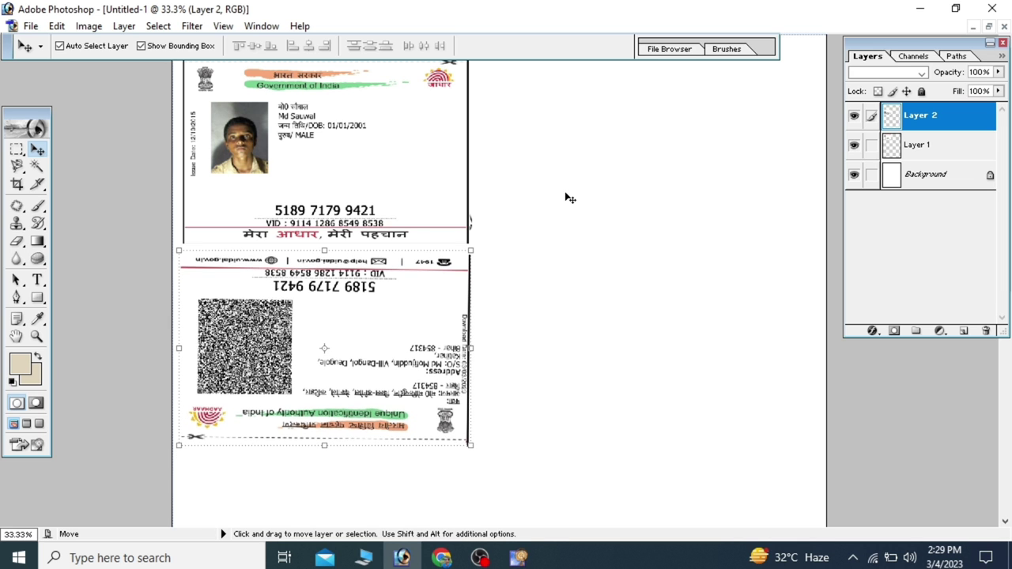
pyautogui.press('Up')
pyautogui.press('Up')
pyautogui.press('Up')
pyautogui.press('Up')
pyautogui.press('Up')
pyautogui.press('Up')
pyautogui.press('Up')
pyautogui.press('Up')
pyautogui.press('Up')
pyautogui.press('Up')
pyautogui.press('Up')
pyautogui.press('Up')
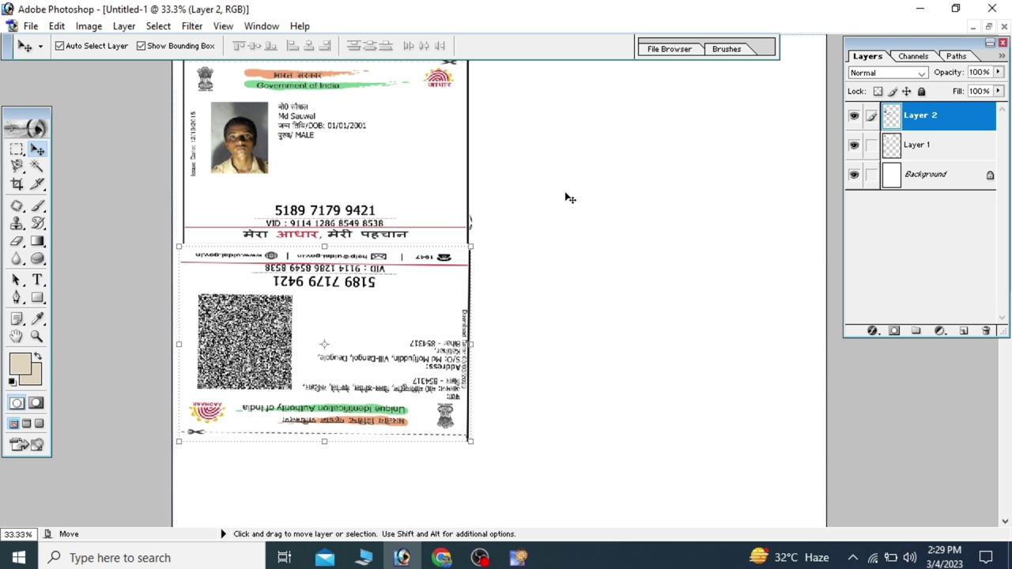
pyautogui.press('Up')
pyautogui.press('Up')
pyautogui.press('Up')
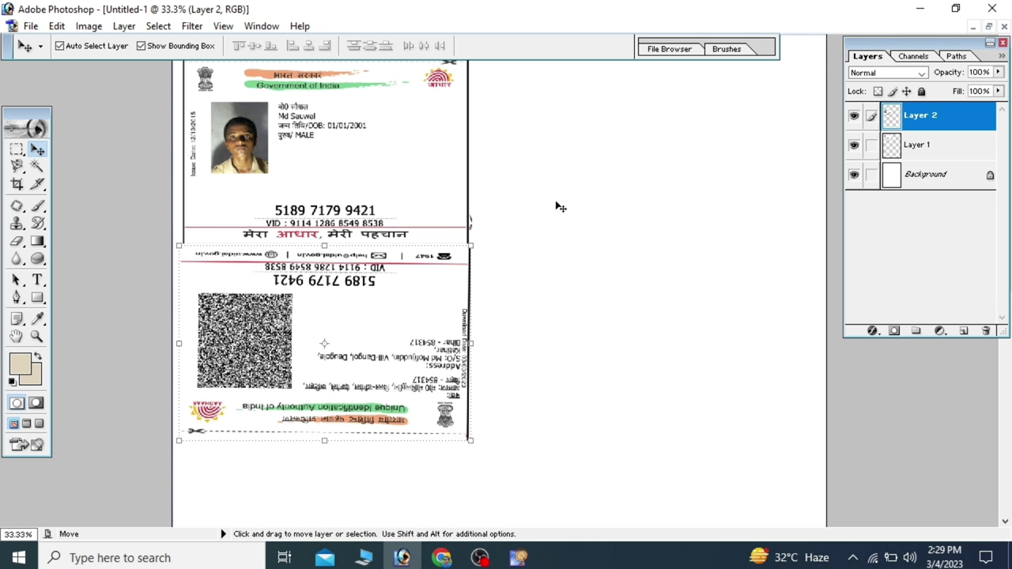
# Step: Enable Scale to Fit Media (92.07%) in Print with Preview and continue to the Brother DCP-T310 dialog
pyautogui.click(36, 28)
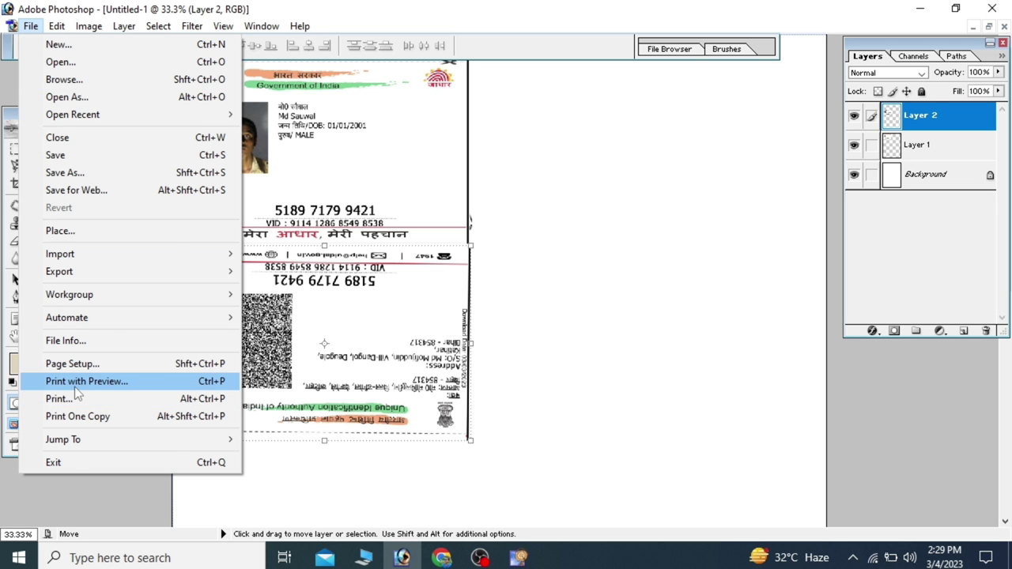
pyautogui.click(75, 382)
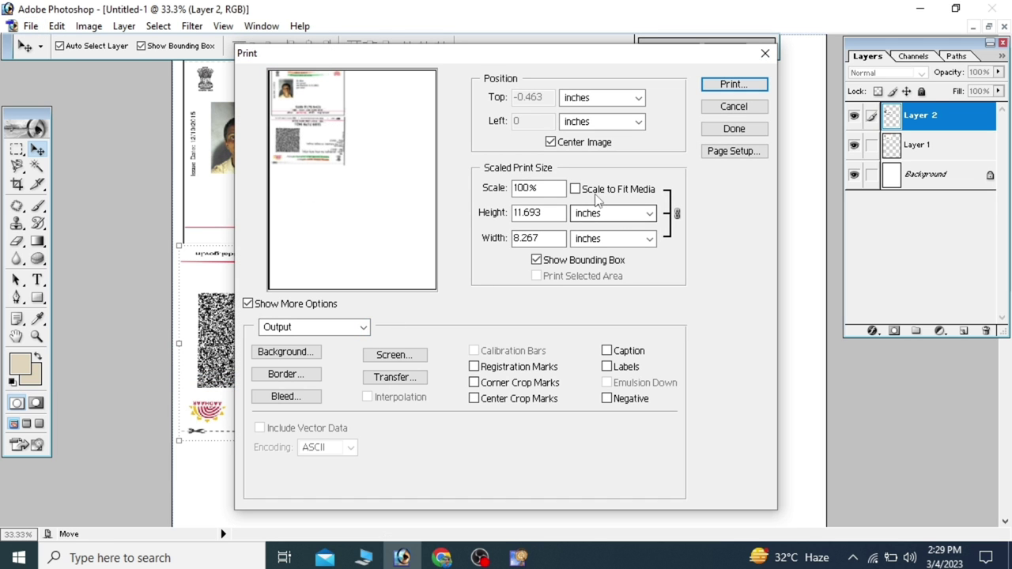
pyautogui.click(582, 195)
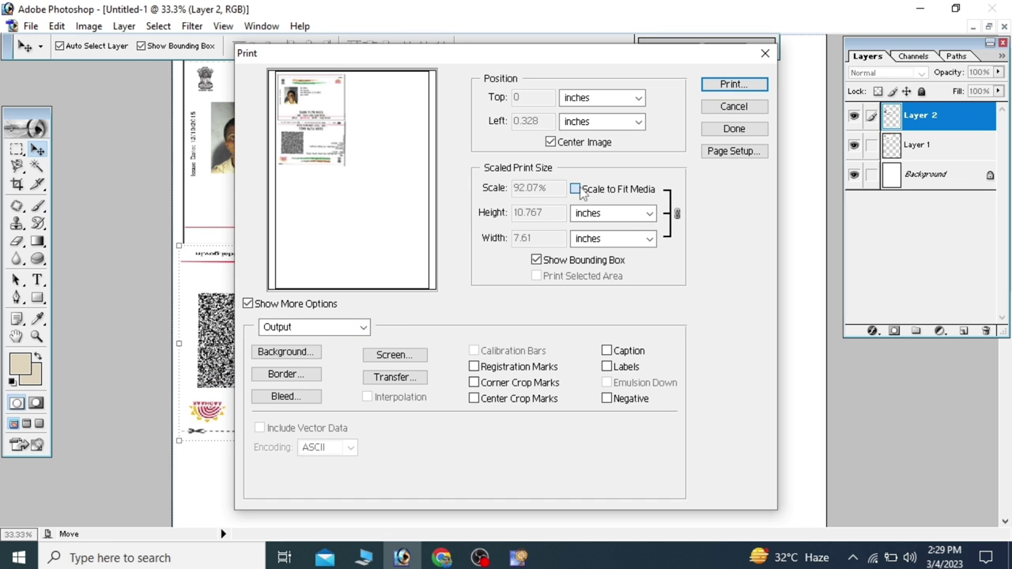
pyautogui.click(729, 85)
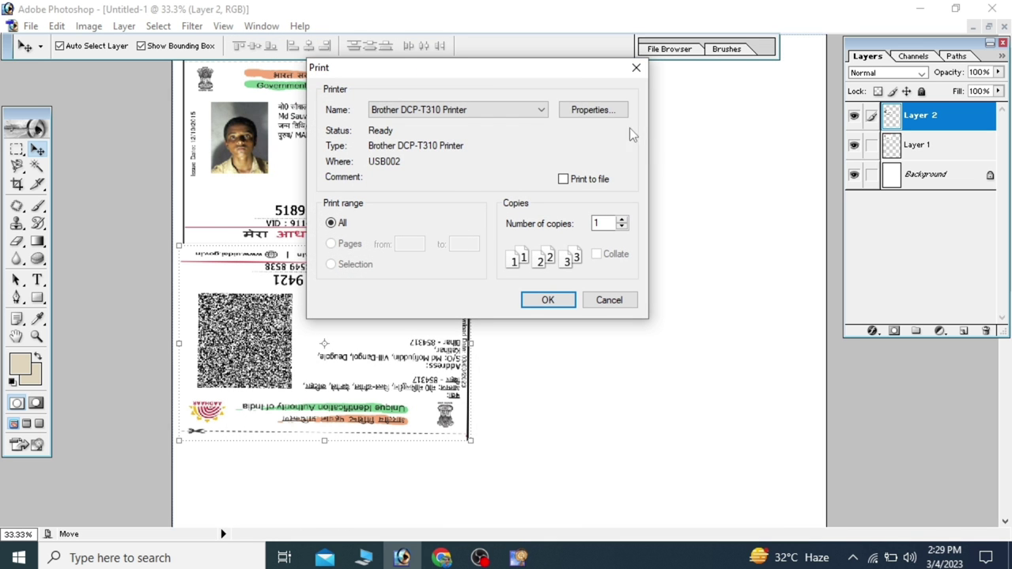